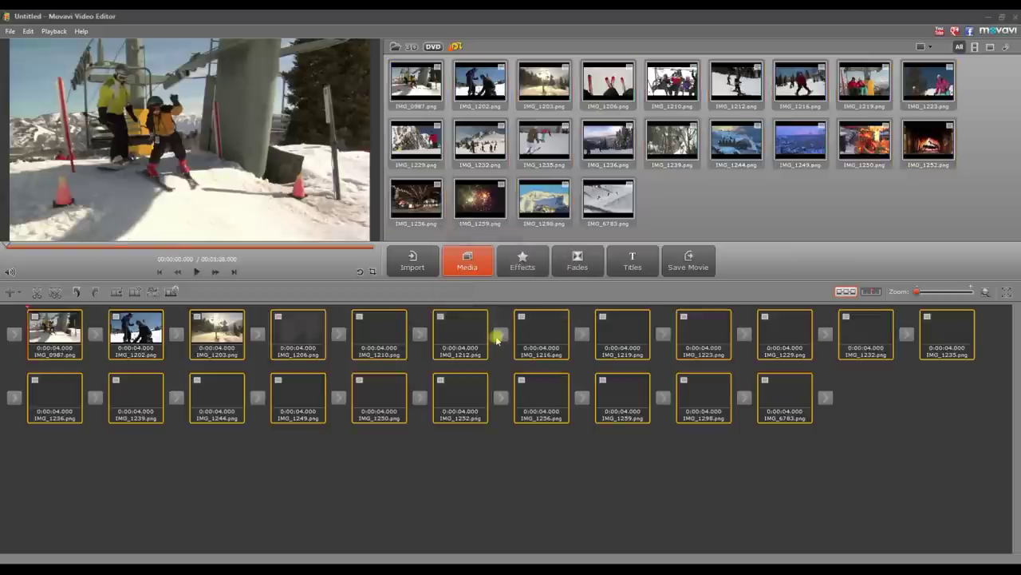
# Play the finished winter holiday slideshow preview with its falling snow effect
pyautogui.click(196, 272)
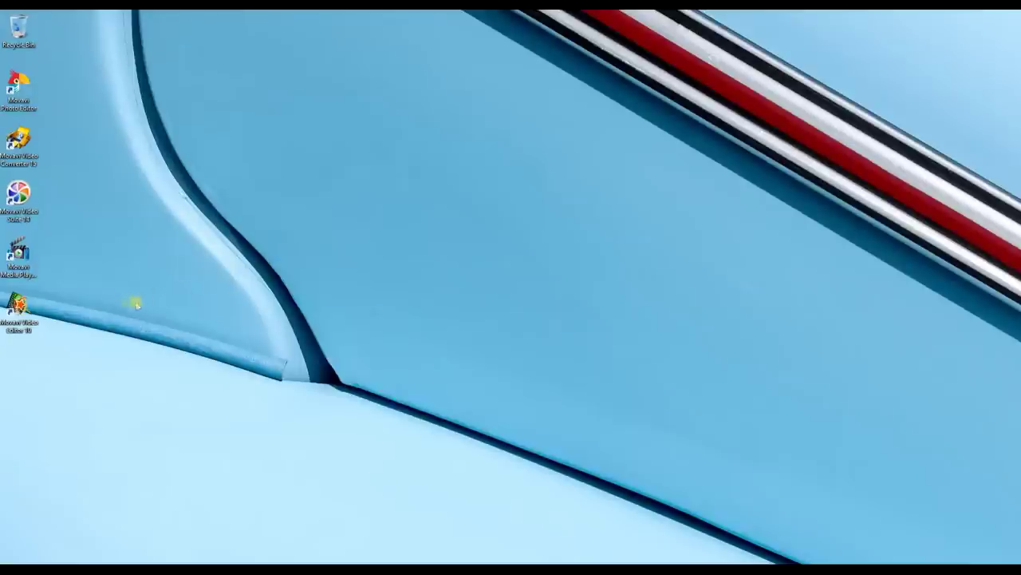
# Launch Movavi Video Editor from its desktop shortcut
pyautogui.doubleClick(16, 307)
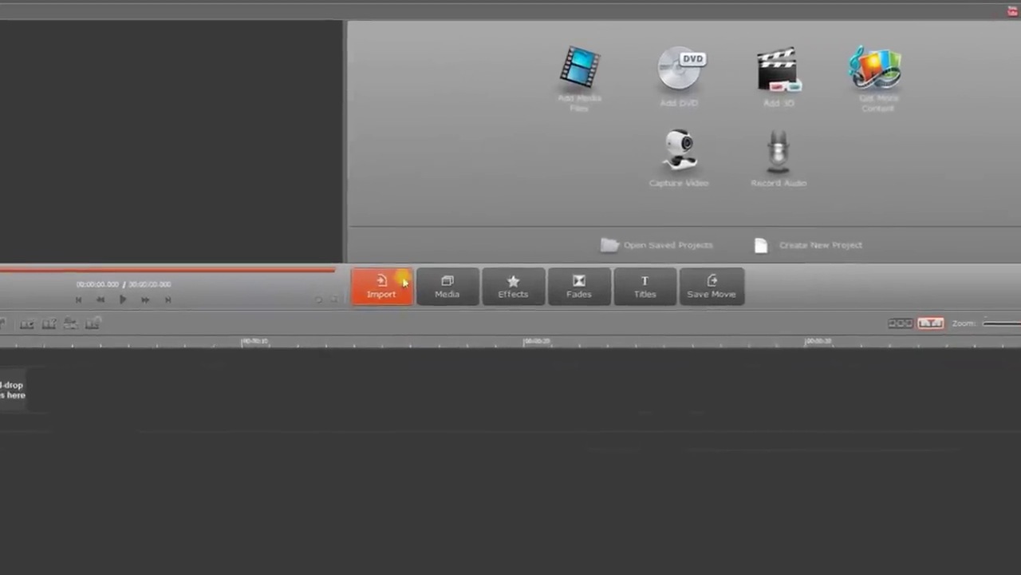
# Import audio_4606 and every photo through IMG_6783 from the Winter Holiday folder
pyautogui.click(580, 68)
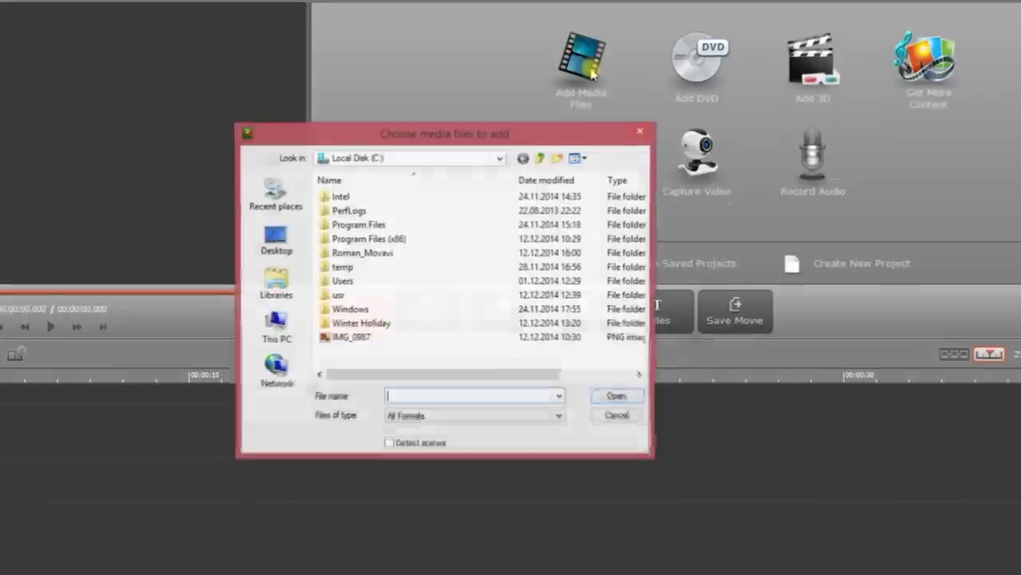
pyautogui.doubleClick(399, 327)
pyautogui.click(360, 233)
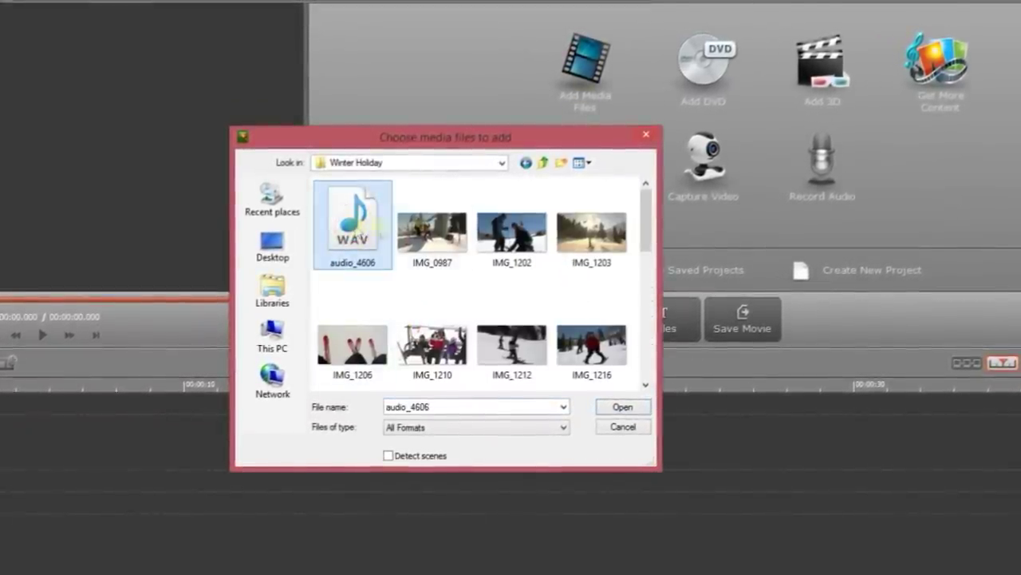
pyautogui.moveTo(644, 206); pyautogui.dragTo(646, 346)
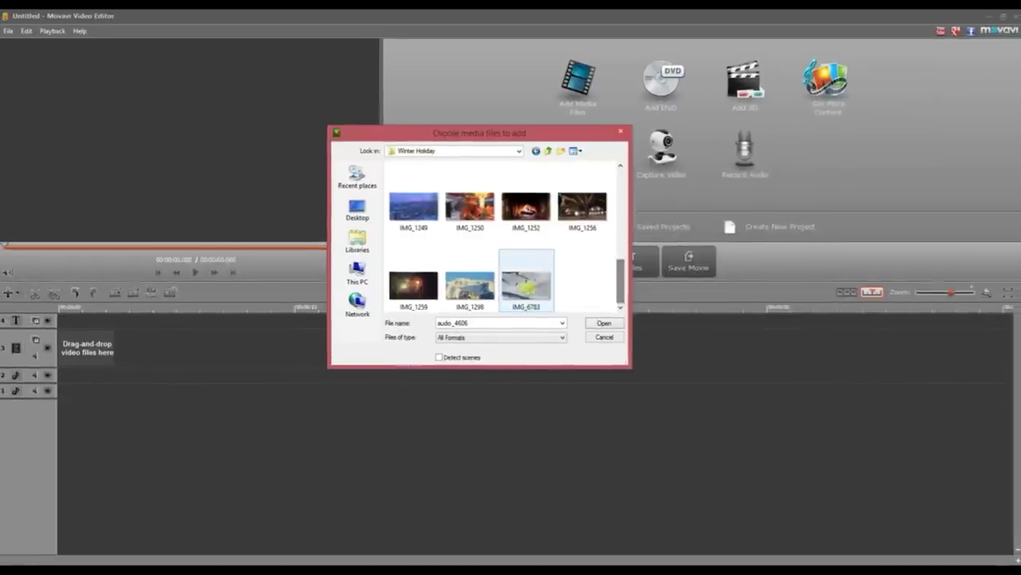
pyautogui.keyDown('shift'); pyautogui.click(516, 343); pyautogui.keyUp('shift')
pyautogui.click(603, 323)
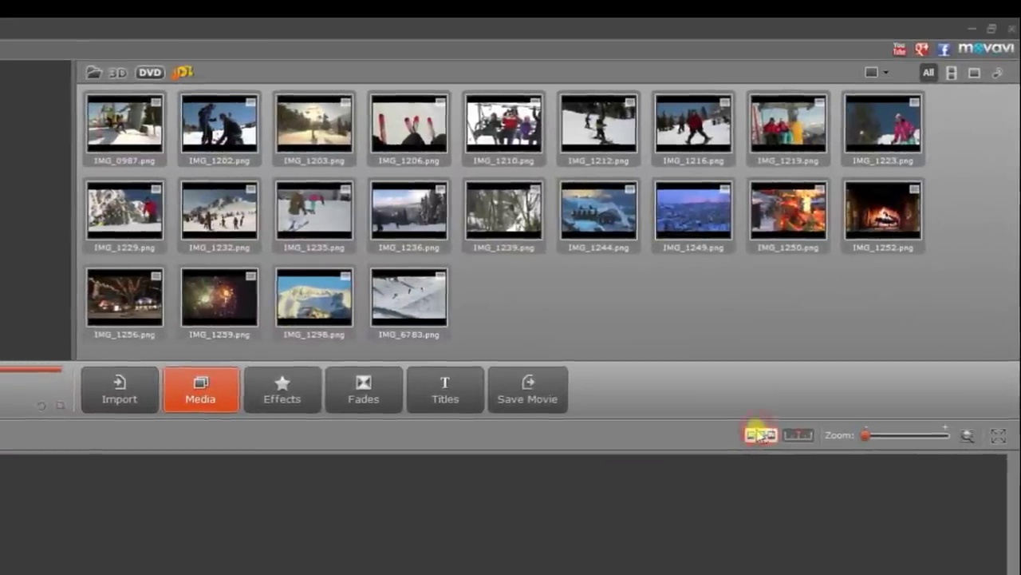
# Add all 22 bin photos to the storyboard as 4-second slides
pyautogui.click(976, 96)
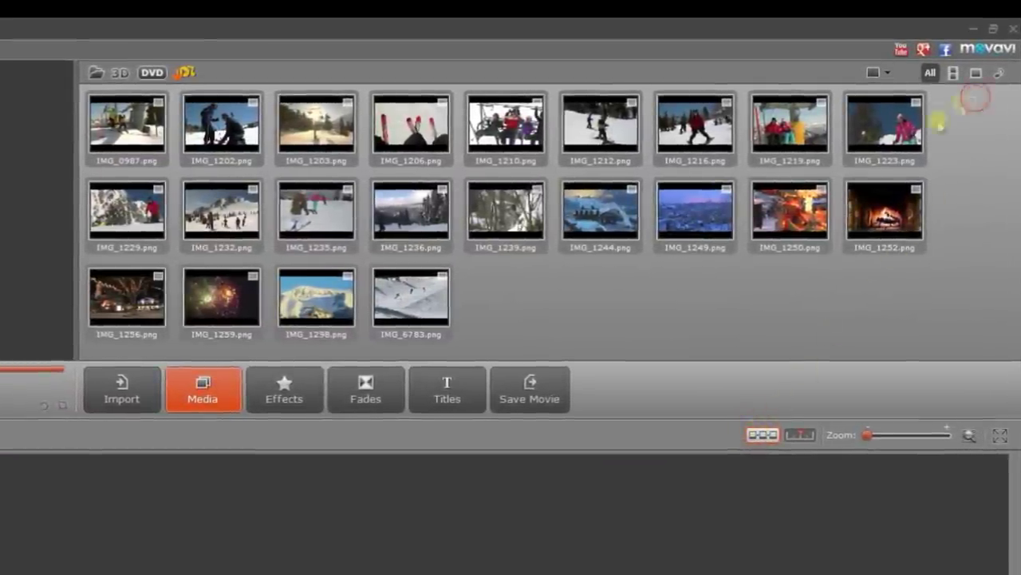
pyautogui.moveTo(975, 97); pyautogui.dragTo(95, 339)
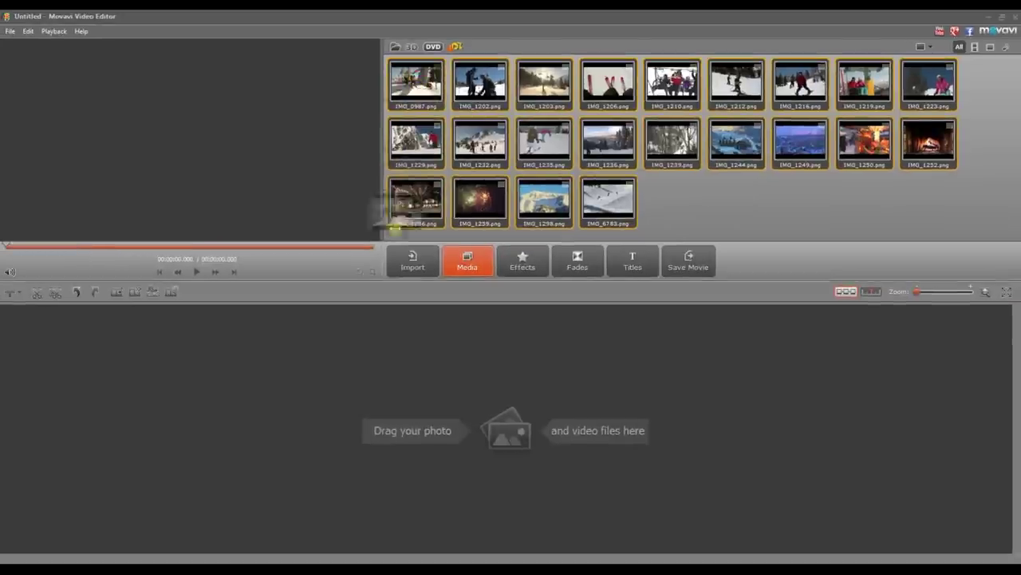
pyautogui.moveTo(395, 227); pyautogui.dragTo(384, 399)
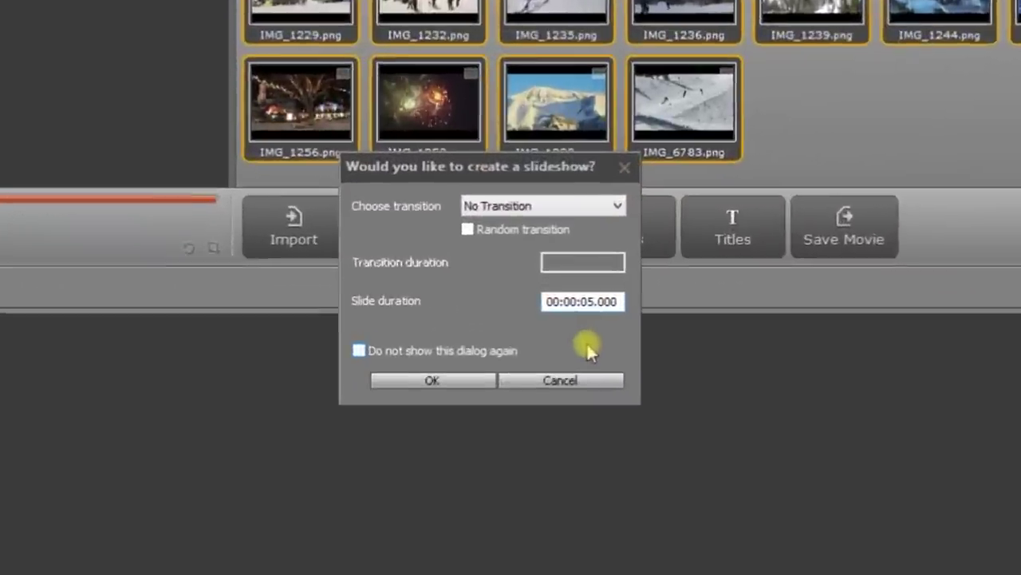
pyautogui.write('4')
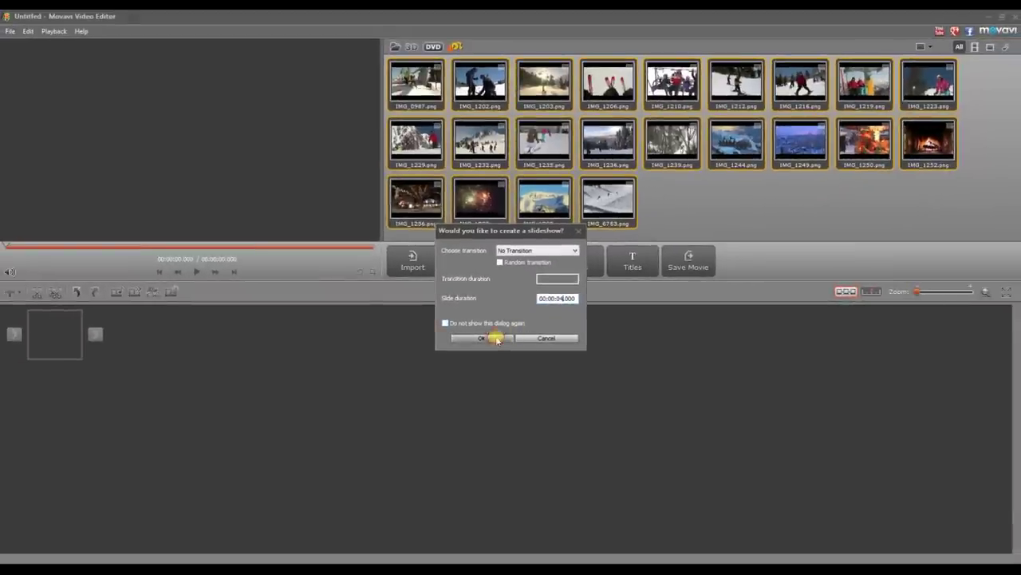
pyautogui.click(481, 338)
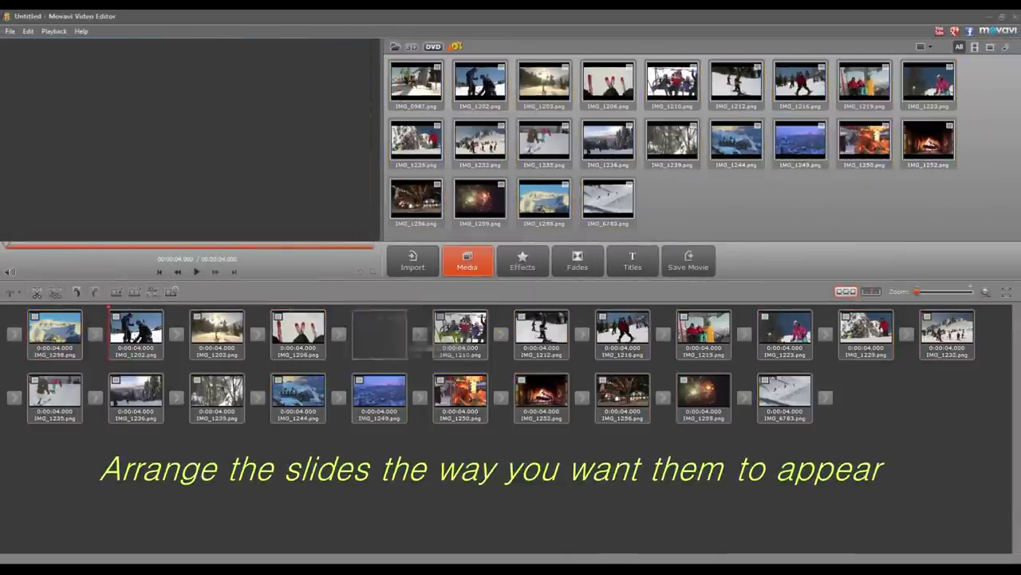
# Move IMG_1210 to fifth position and IMG_1252 to the end, then select all slides
pyautogui.moveTo(460, 331); pyautogui.dragTo(379, 331)
pyautogui.moveTo(541, 397); pyautogui.dragTo(786, 396)
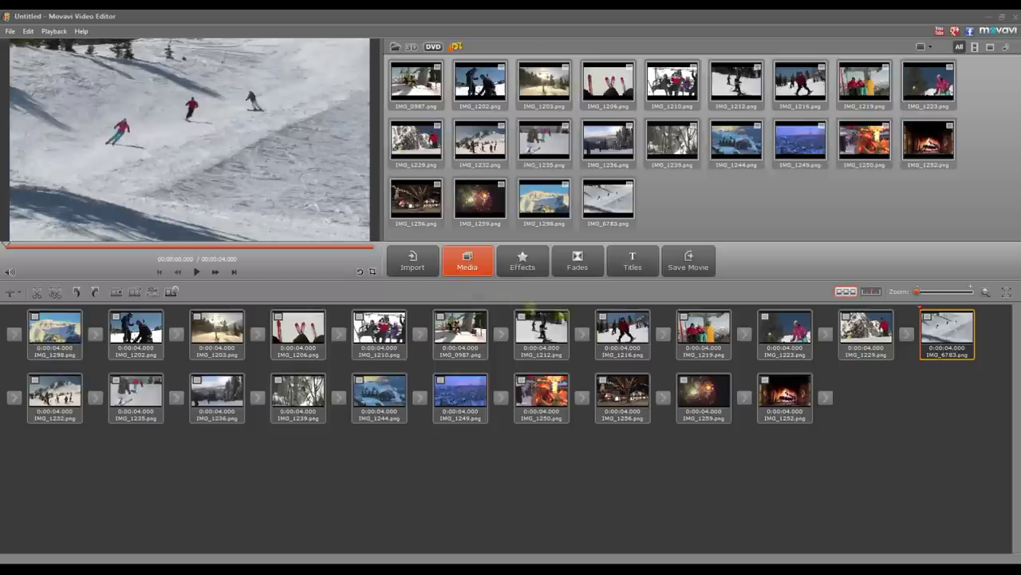
pyautogui.moveTo(889, 438); pyautogui.dragTo(32, 314)
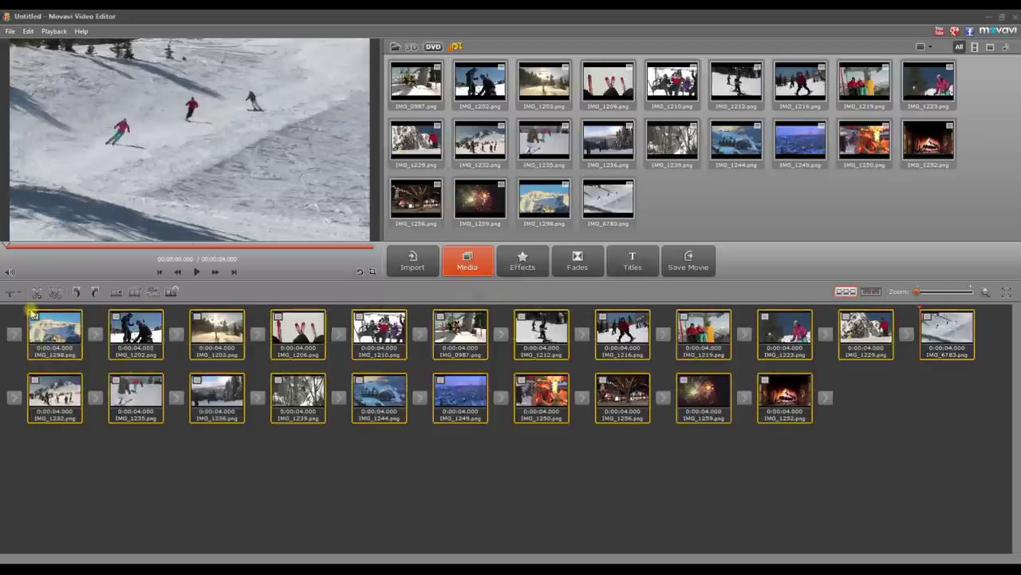
# Apply a 1-second Page Turn 2 - Left-Up transition between all selected slides
pyautogui.click(577, 267)
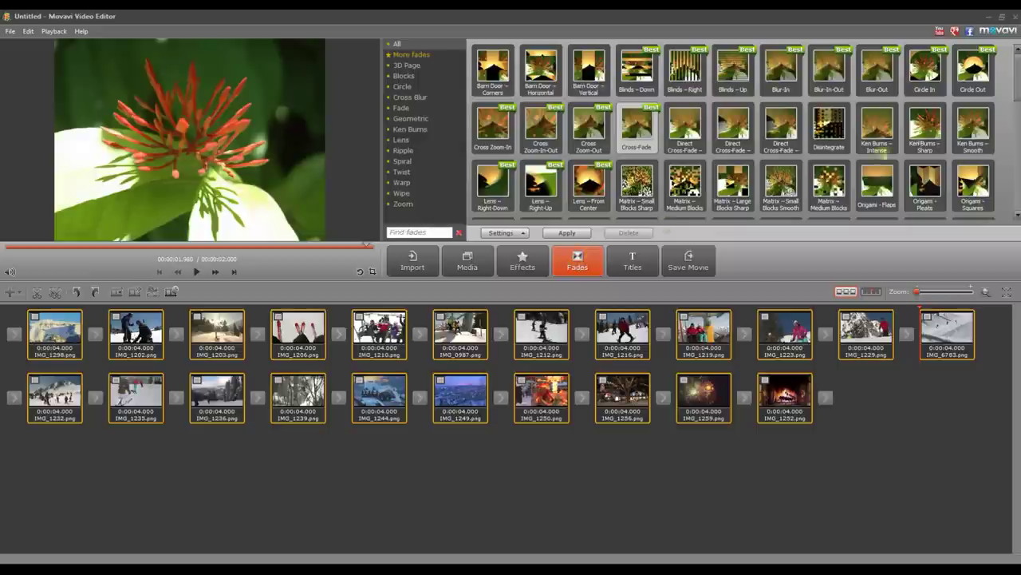
pyautogui.moveTo(1018, 80); pyautogui.dragTo(1018, 108)
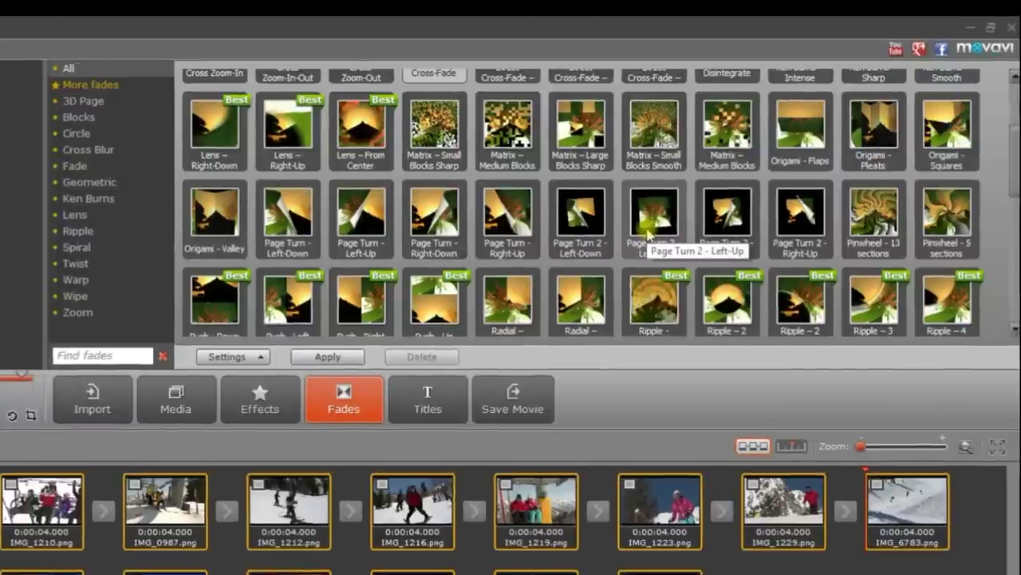
pyautogui.click(649, 232)
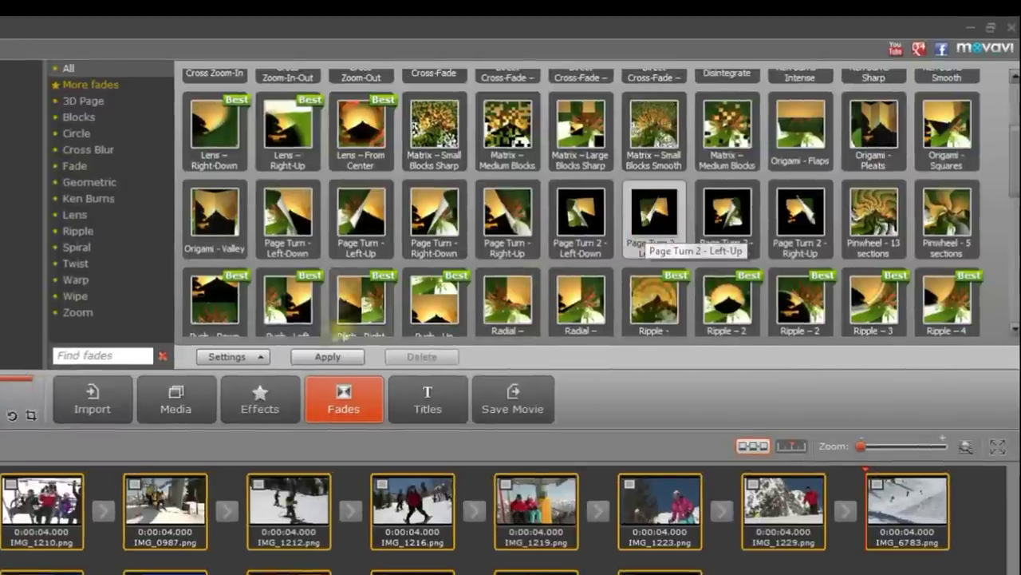
pyautogui.click(261, 356)
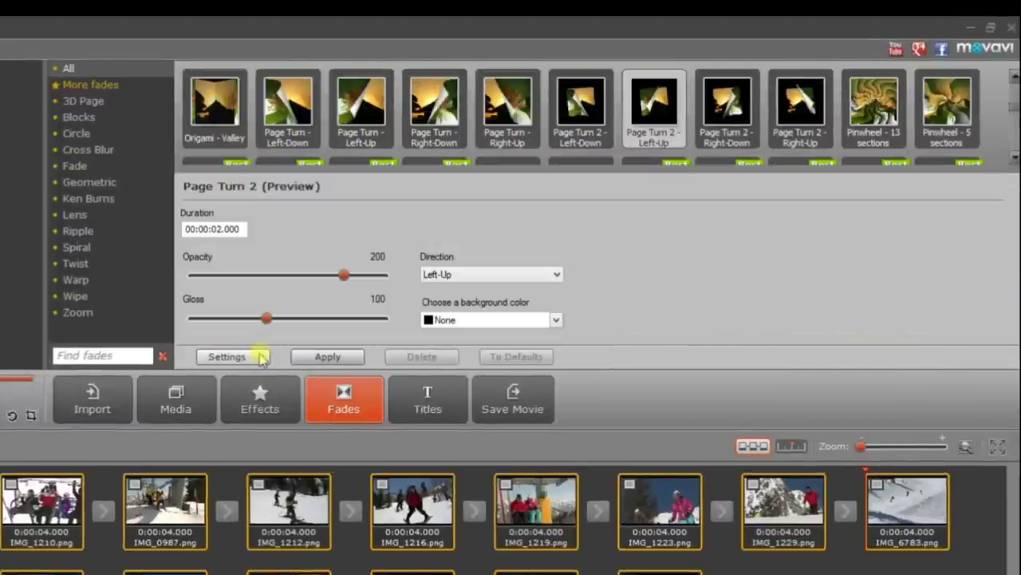
pyautogui.click(217, 229)
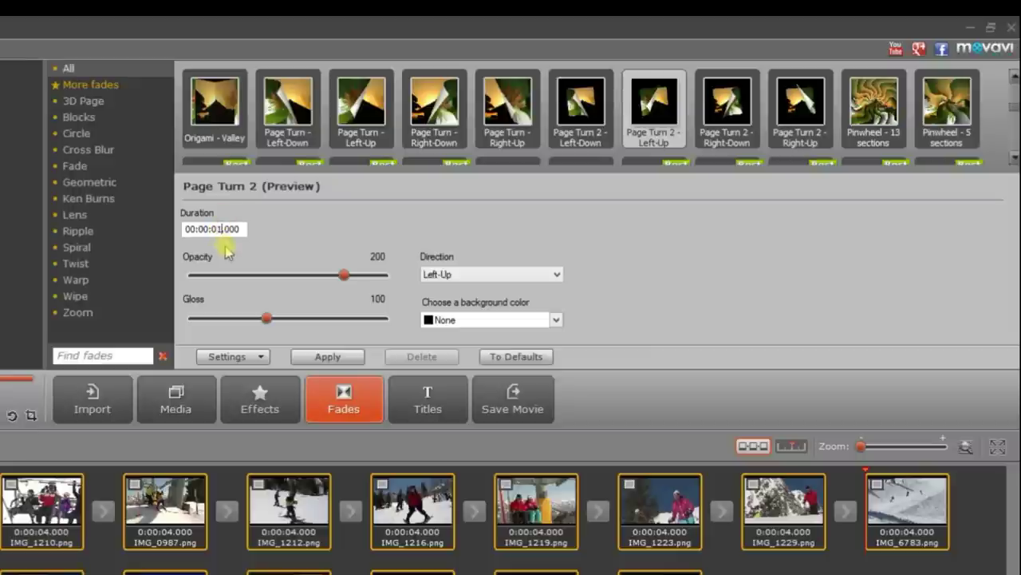
pyautogui.click(308, 356)
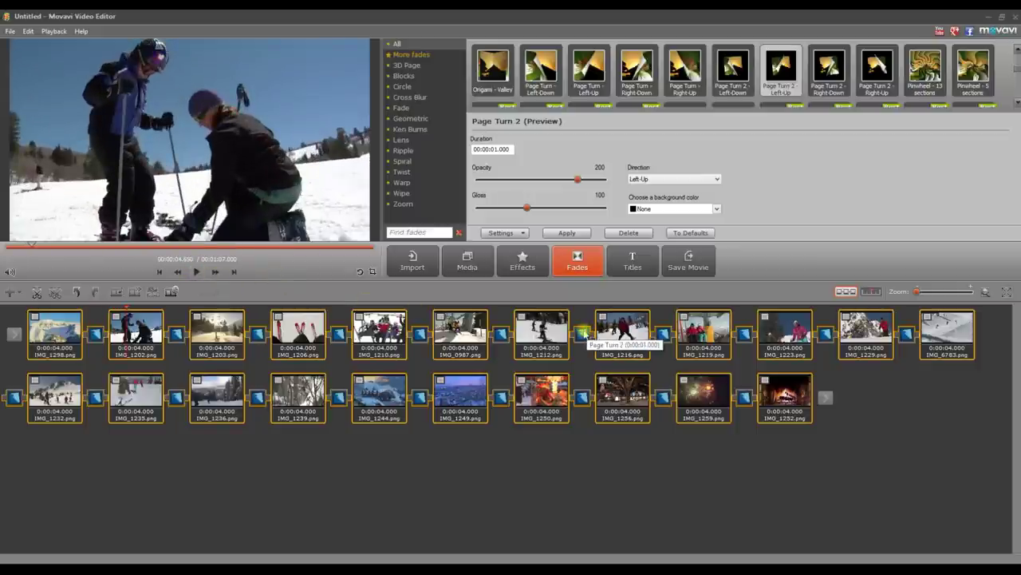
# Replace the IMG_1212–IMG_1216 transition with Disintegrate and use Cross-Fade after IMG_1239
pyautogui.click(584, 333)
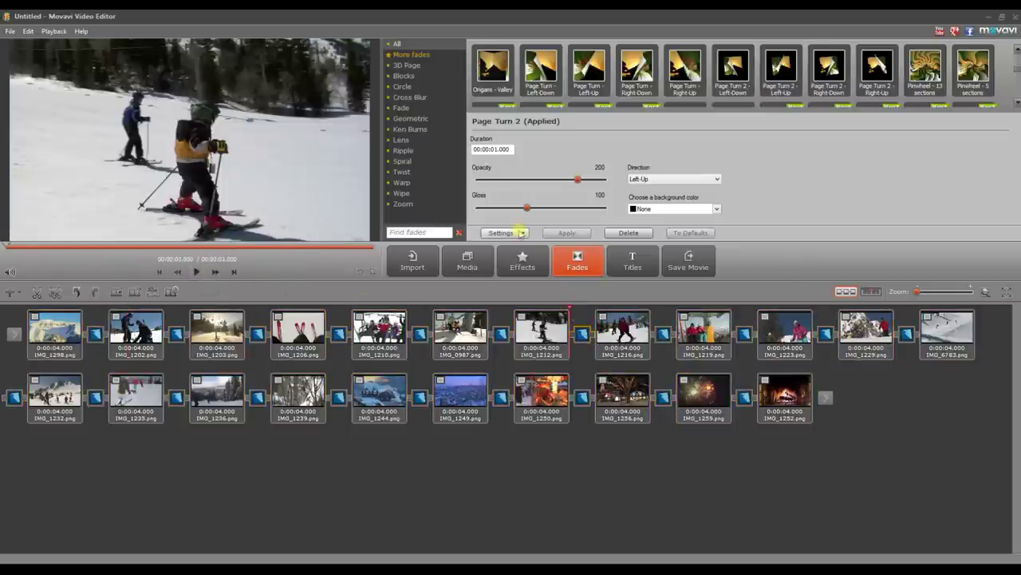
pyautogui.click(519, 231)
pyautogui.click(847, 51)
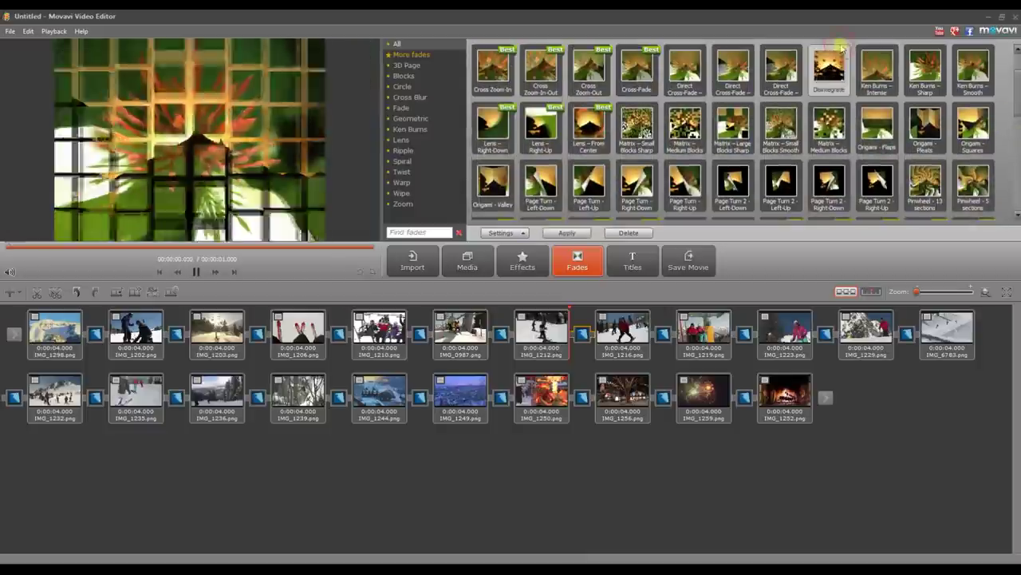
pyautogui.click(569, 233)
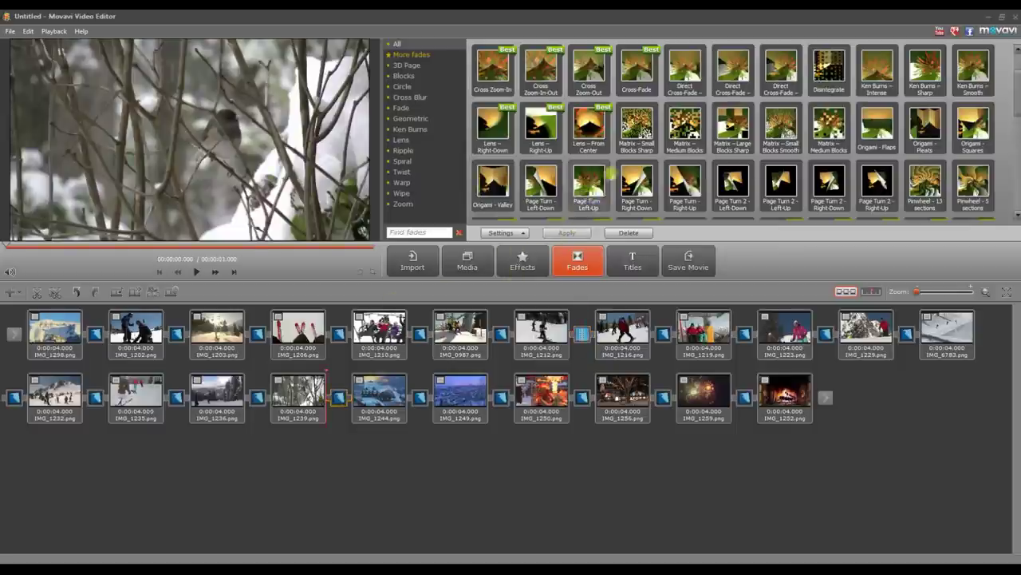
pyautogui.click(638, 86)
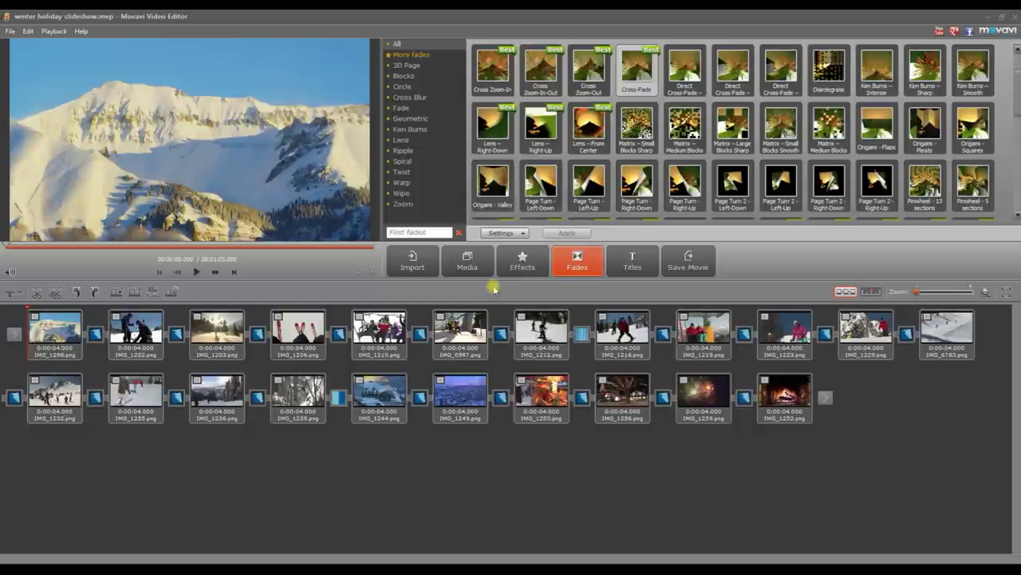
# Apply Auto Contrast with AutoSaturation and MagicEnhance enabled to every slide
pyautogui.moveTo(970, 455); pyautogui.dragTo(51, 323)
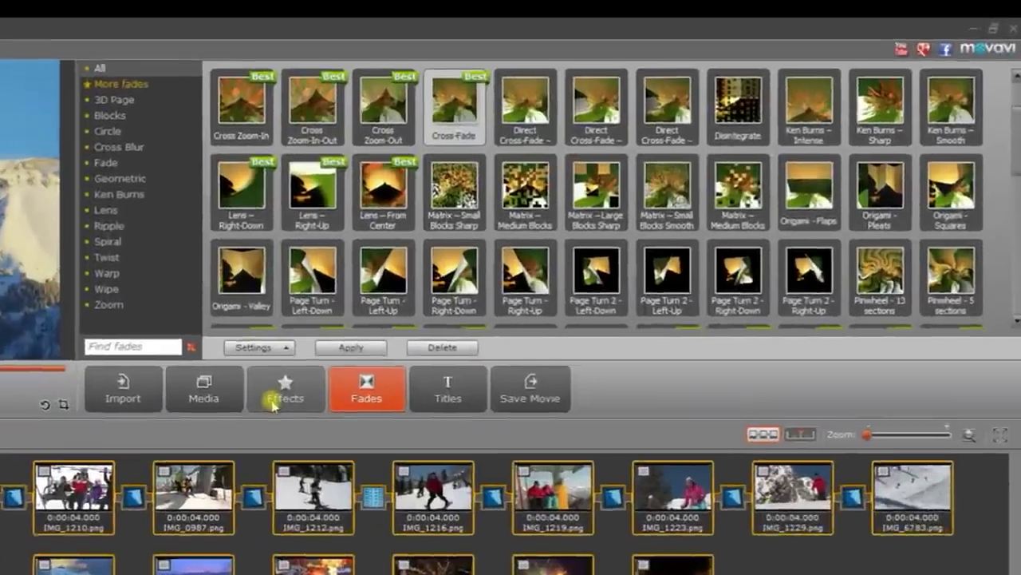
pyautogui.click(517, 268)
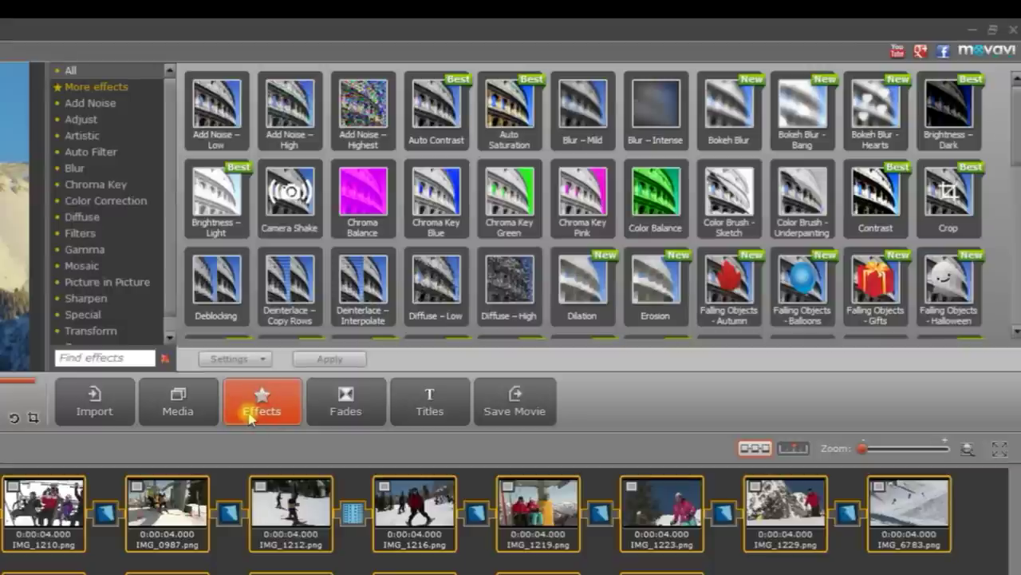
pyautogui.click(428, 120)
pyautogui.click(262, 358)
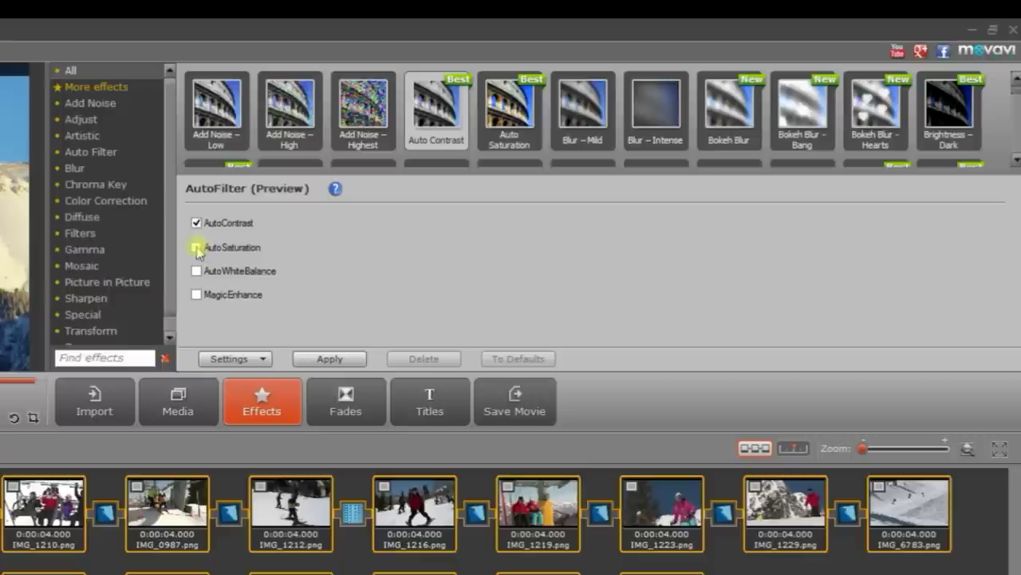
pyautogui.click(197, 295)
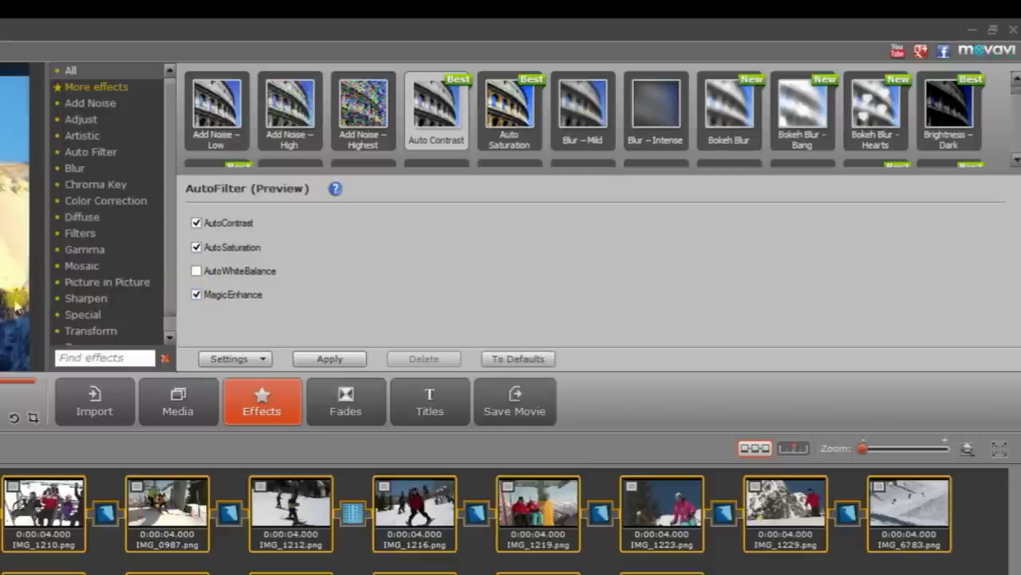
pyautogui.click(314, 358)
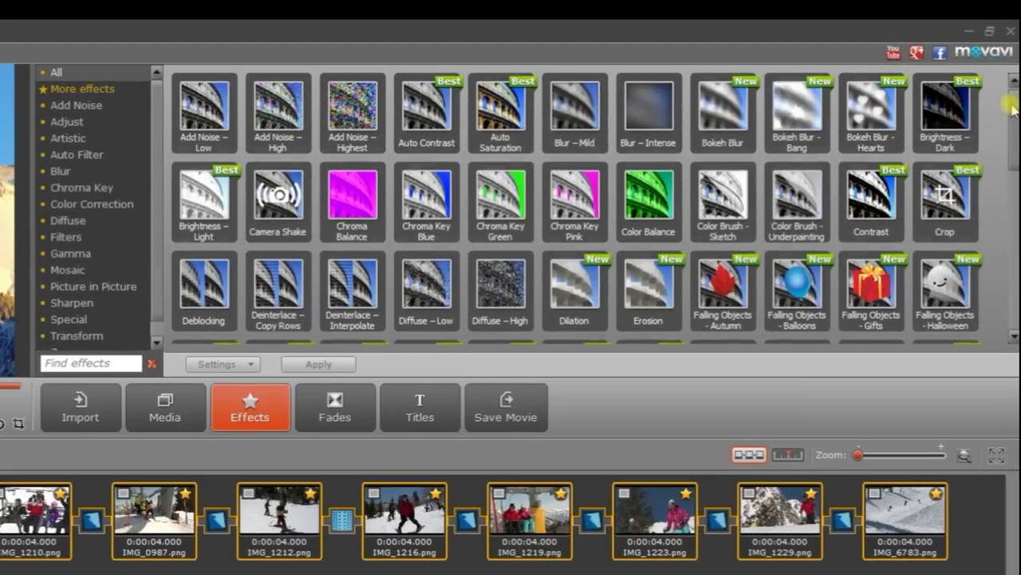
# Add the Falling Objects – Winter 2 effect to the opening slide IMG_1298
pyautogui.moveTo(1012, 110); pyautogui.dragTo(1007, 169)
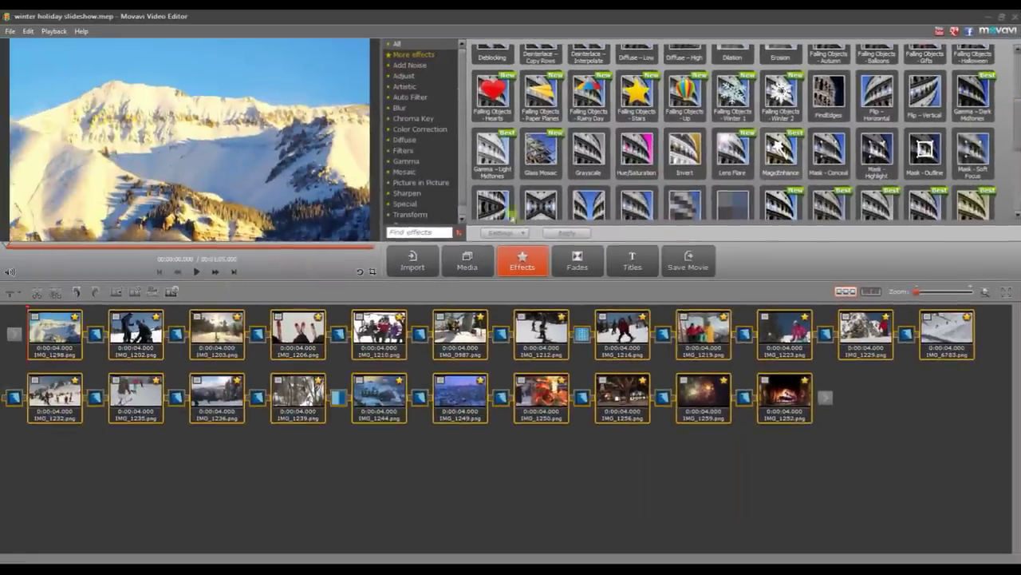
pyautogui.moveTo(510, 214); pyautogui.dragTo(55, 339)
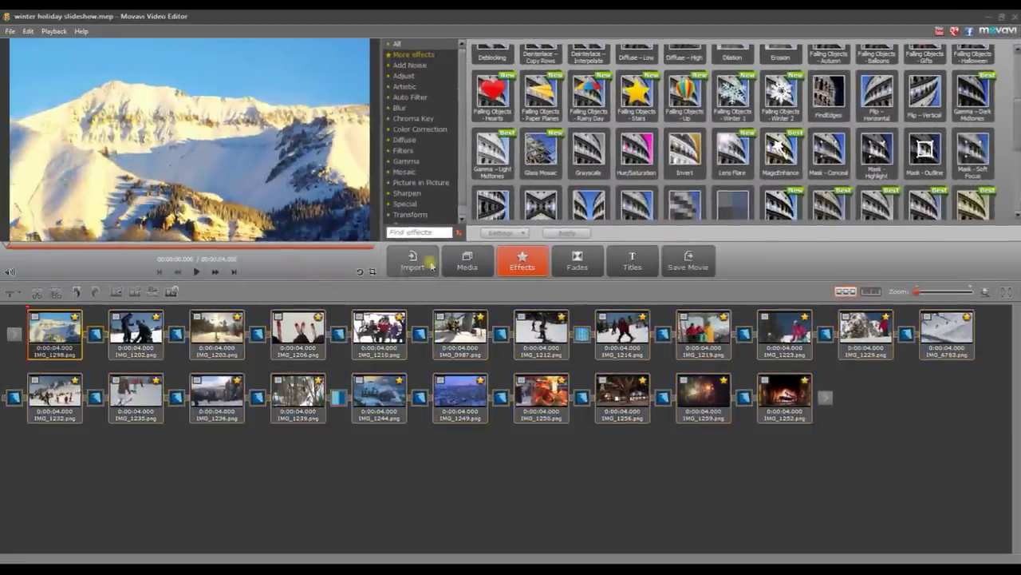
pyautogui.click(780, 100)
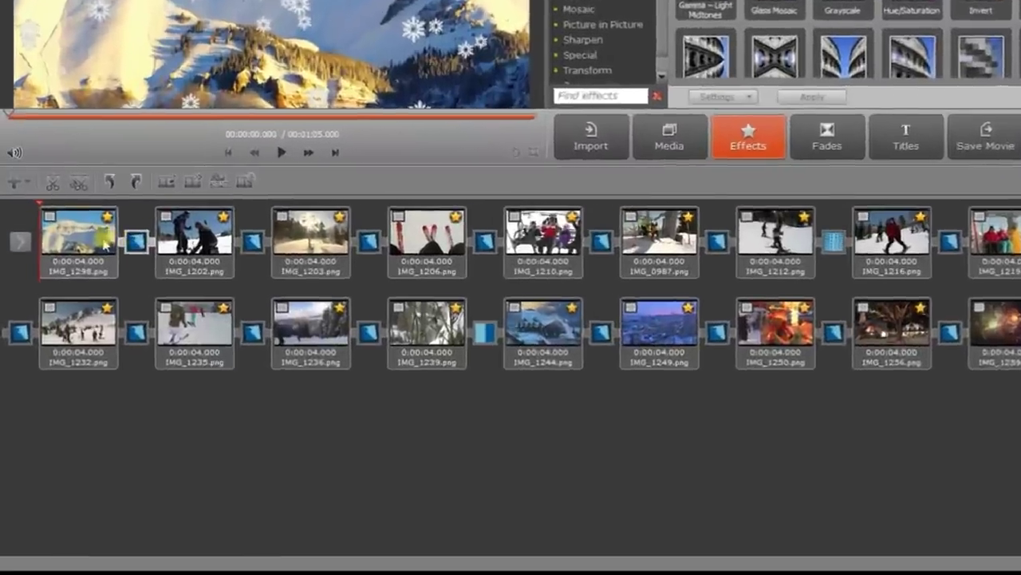
# Give the first slide IMG_1298 a 2-second fade-in
pyautogui.click(73, 337)
pyautogui.rightClick(124, 186)
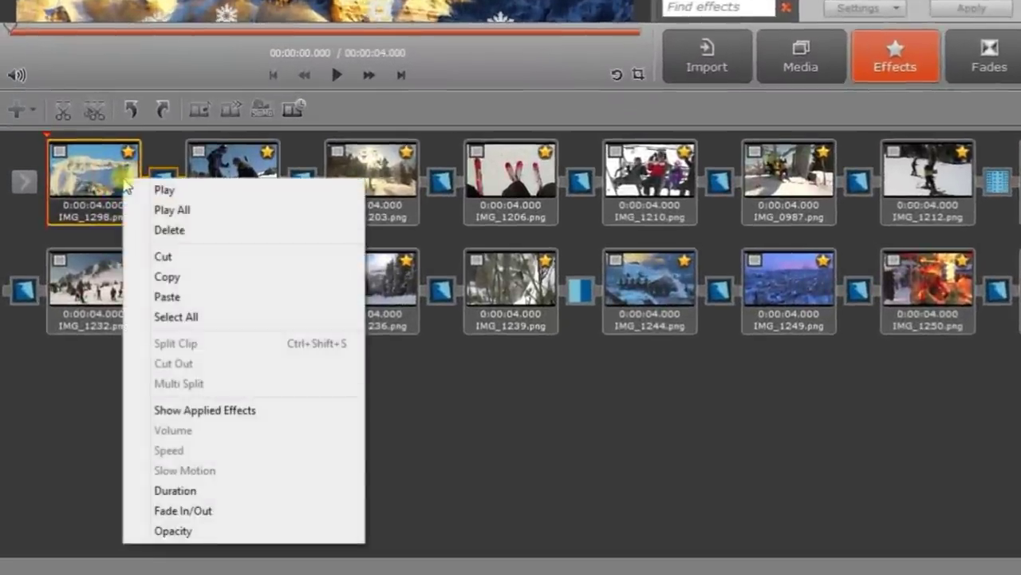
pyautogui.click(172, 507)
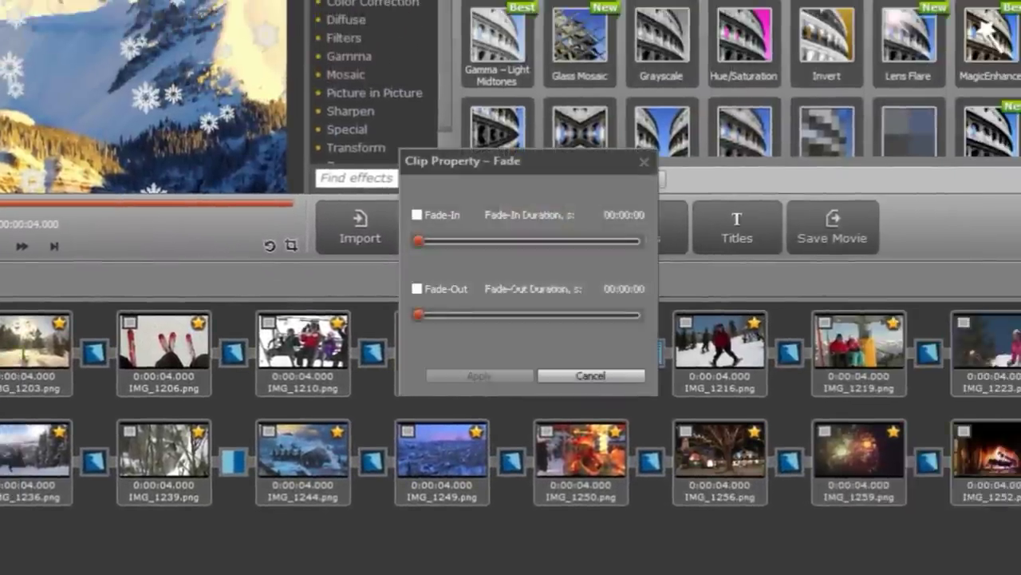
pyautogui.click(432, 208)
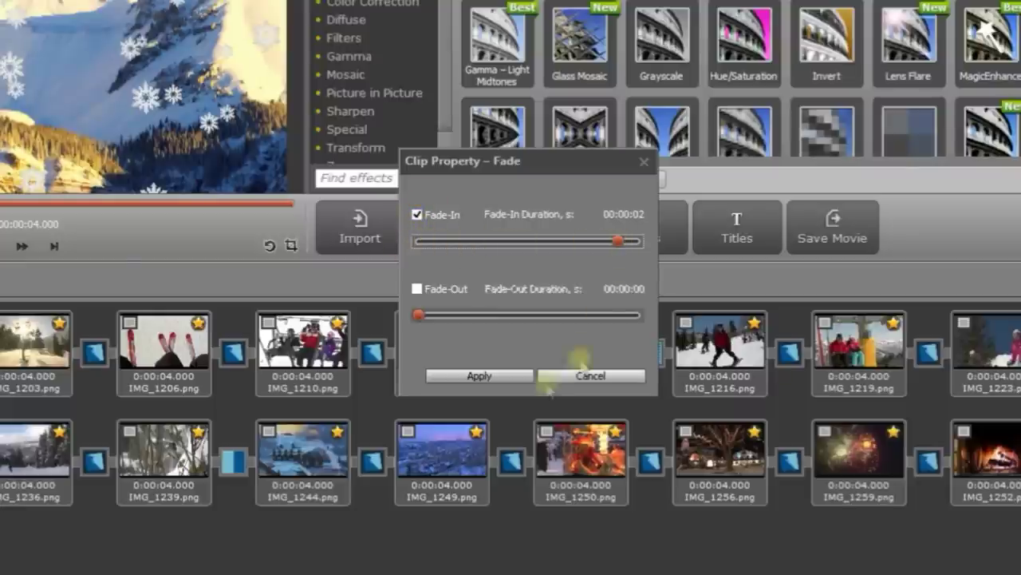
pyautogui.click(505, 378)
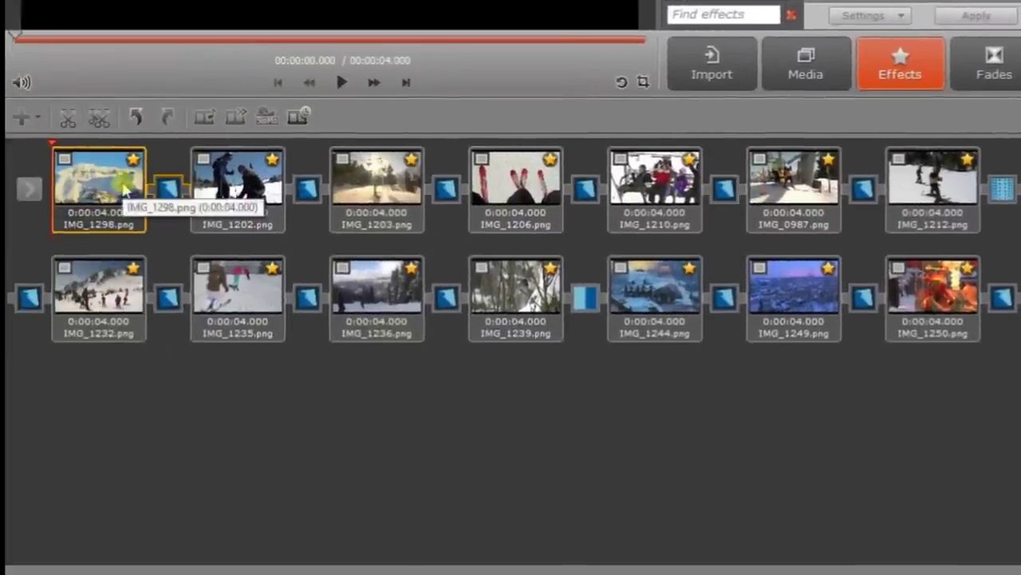
# Set the first slide's duration to 6 seconds
pyautogui.rightClick(61, 214)
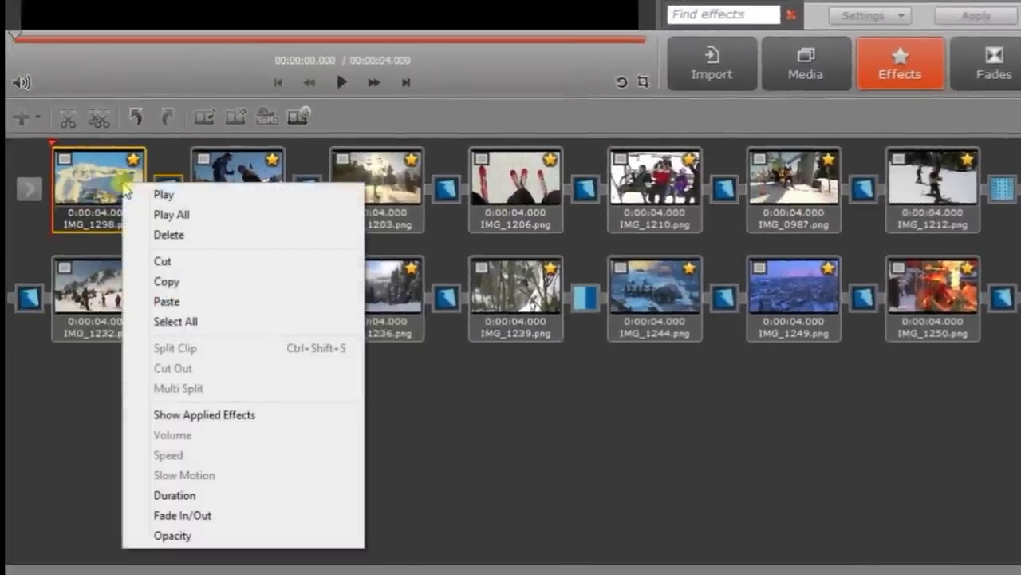
pyautogui.click(199, 494)
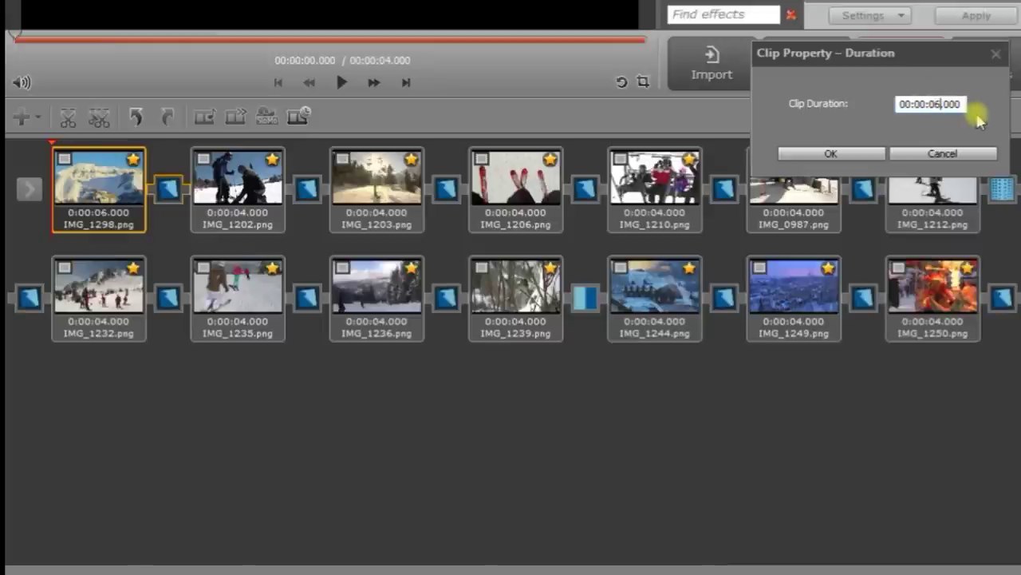
pyautogui.click(869, 152)
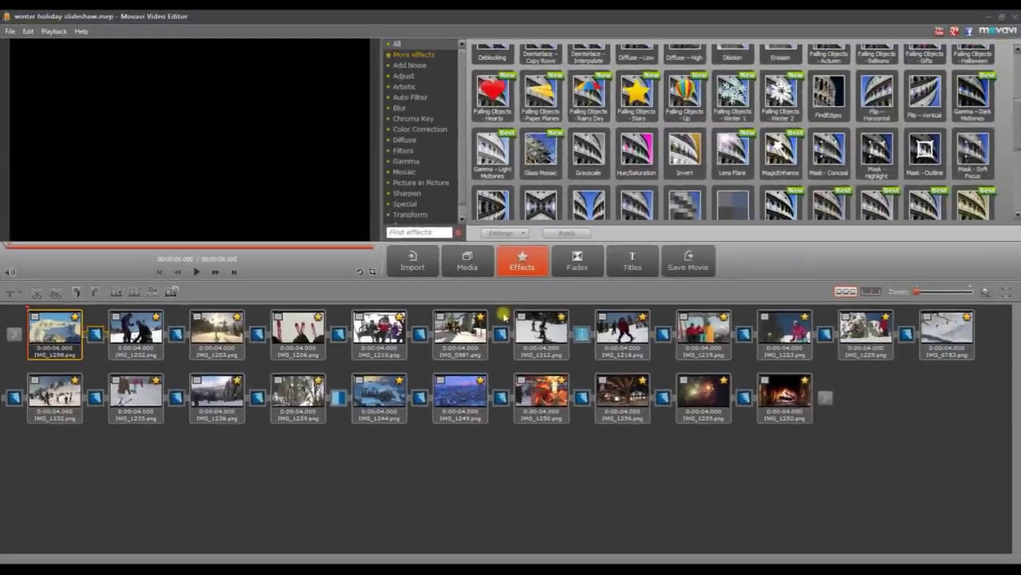
# Add a fade-out to the final fireplace slide IMG_1252
pyautogui.rightClick(785, 399)
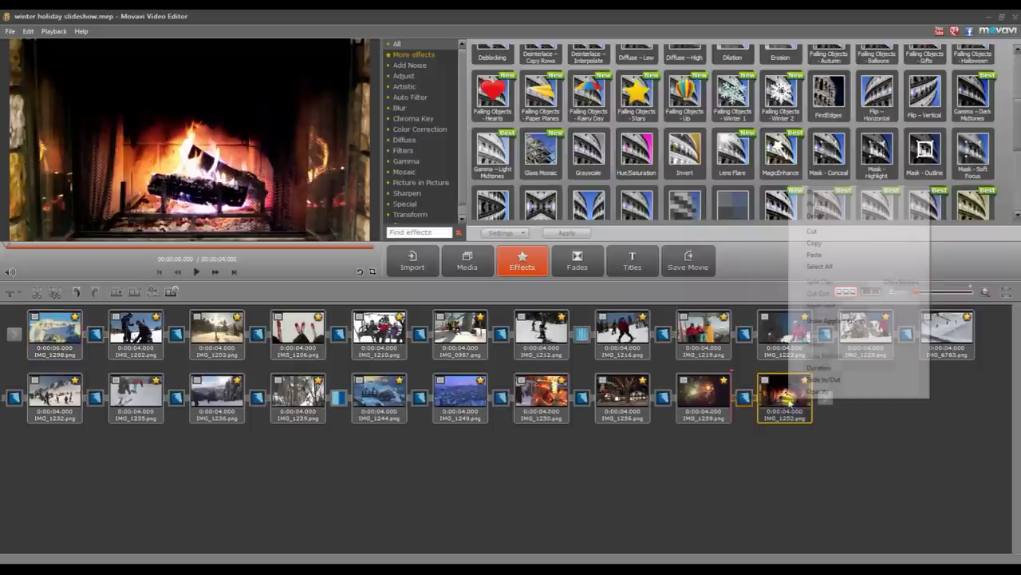
pyautogui.click(814, 377)
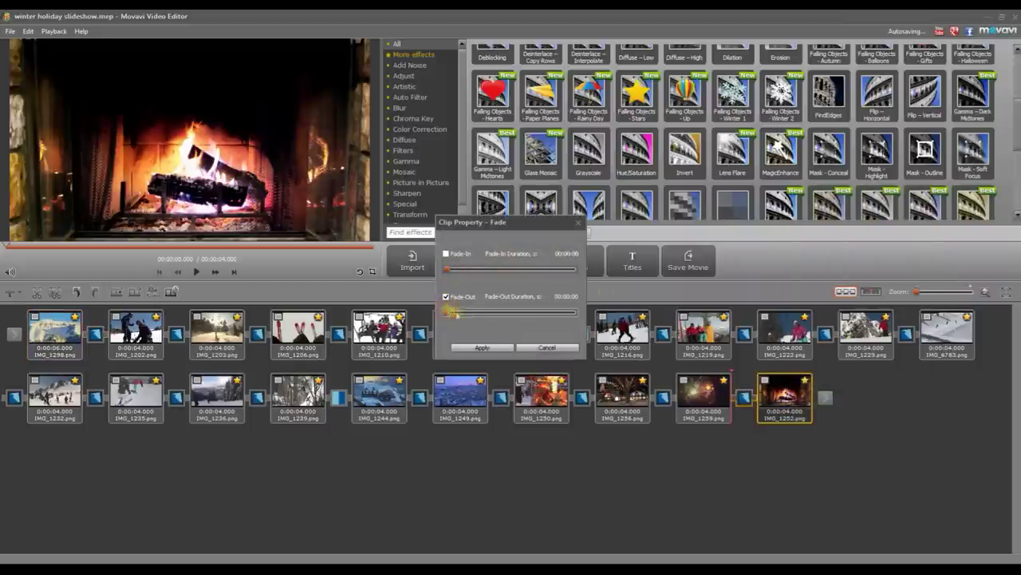
pyautogui.click(482, 347)
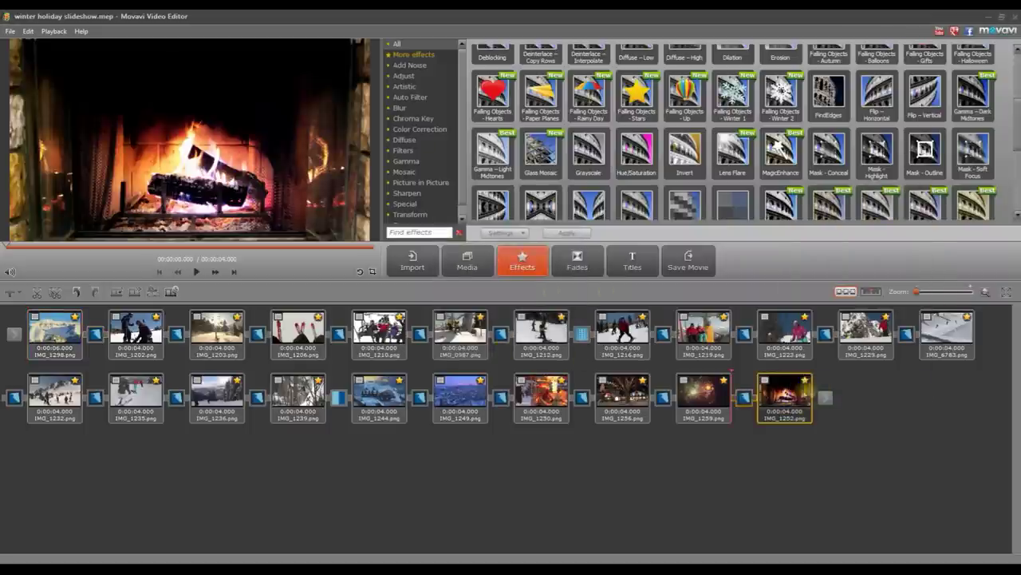
# Set the fireplace slide's duration to 6 seconds and switch to Timeline view
pyautogui.rightClick(793, 398)
pyautogui.click(822, 378)
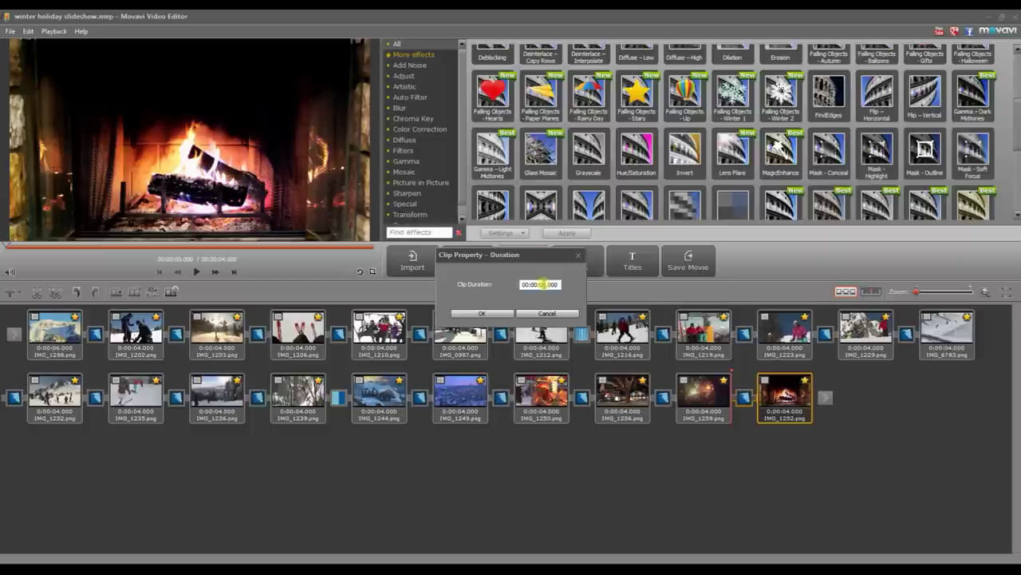
pyautogui.click(482, 312)
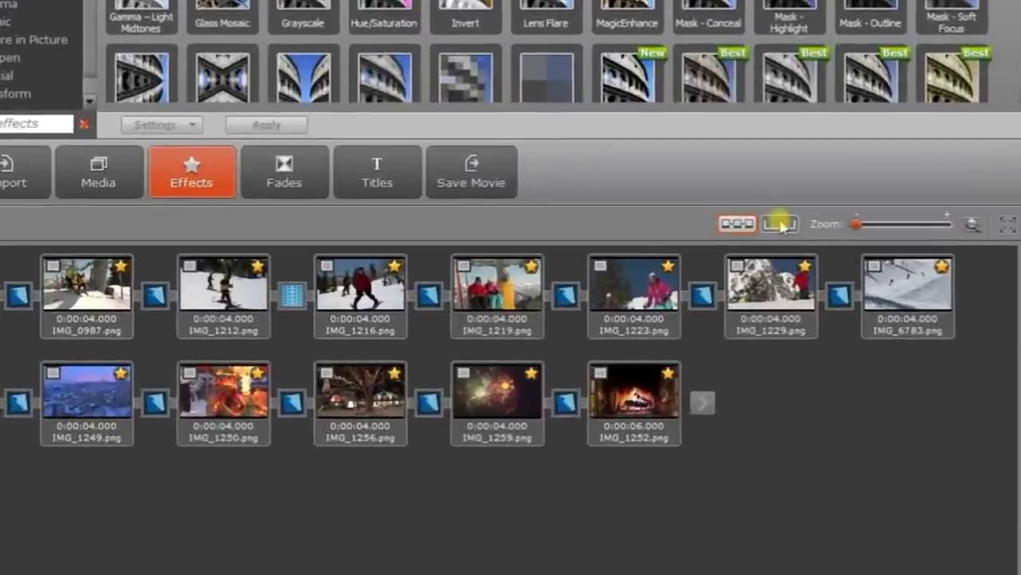
pyautogui.click(871, 291)
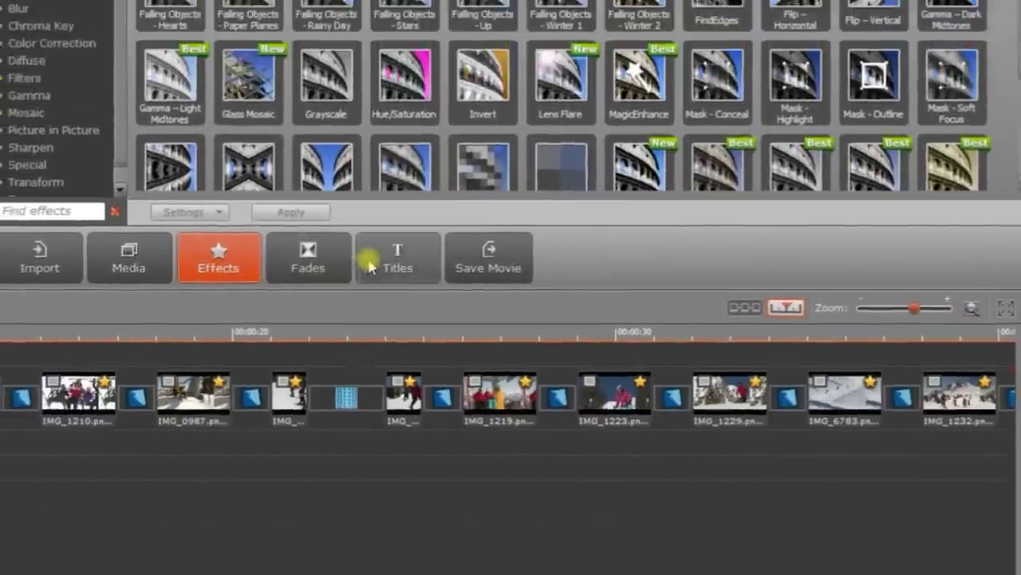
# Add a 2-second Description title over IMG_0987 with a first-time skiing caption in the lower left
pyautogui.click(369, 267)
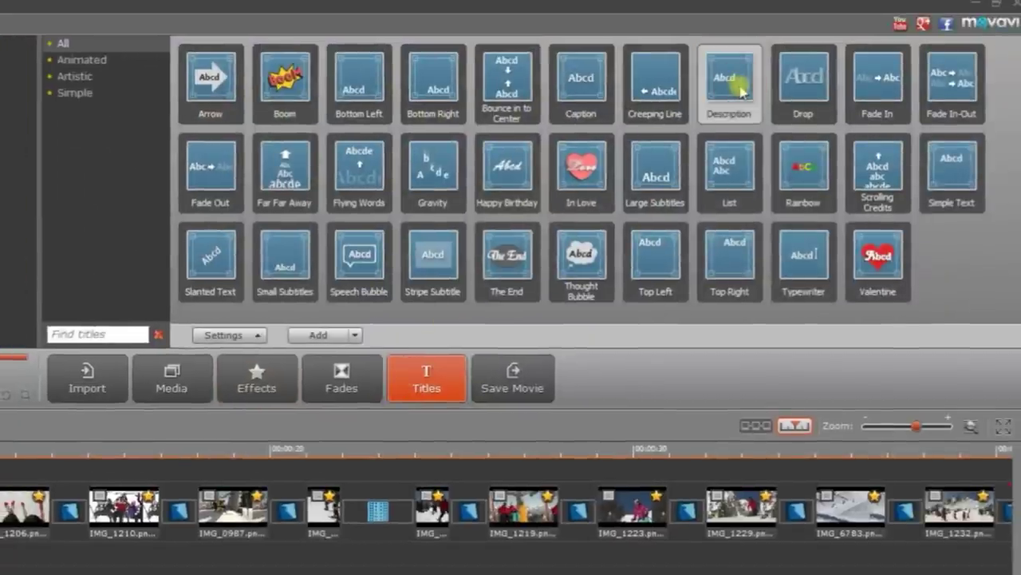
pyautogui.moveTo(728, 86); pyautogui.dragTo(230, 469)
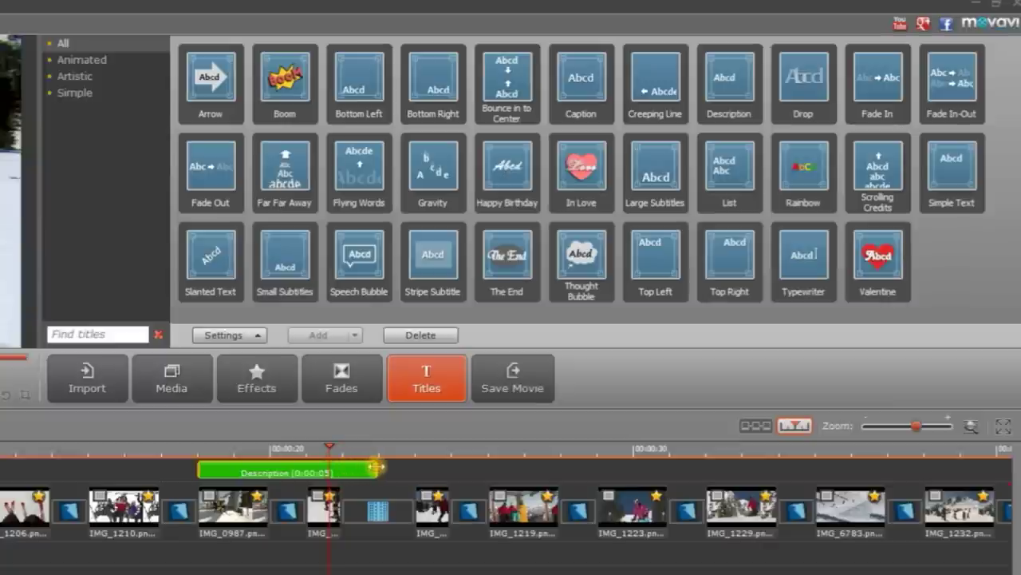
pyautogui.moveTo(375, 467); pyautogui.dragTo(257, 466)
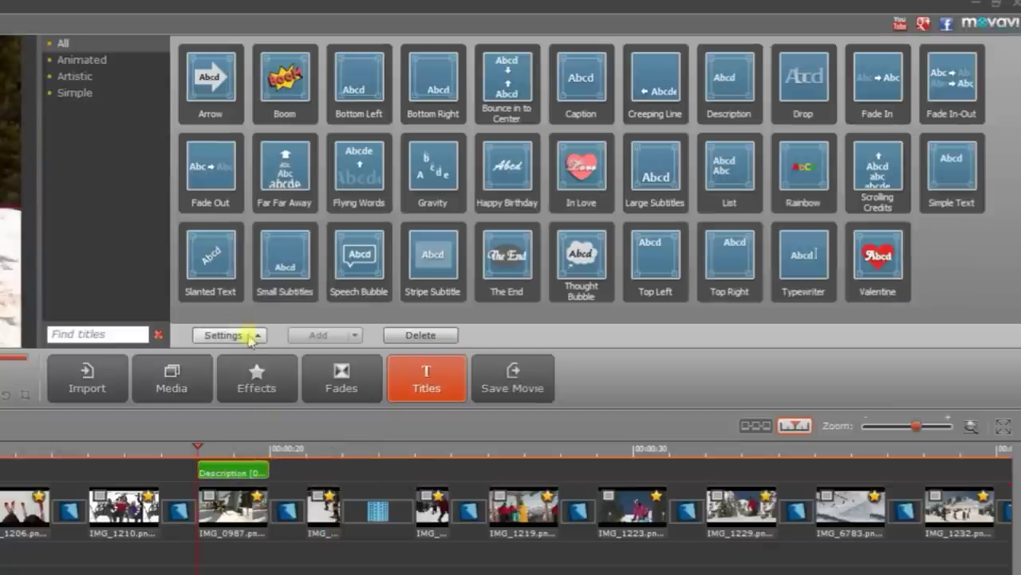
pyautogui.doubleClick(260, 470)
pyautogui.write('T')
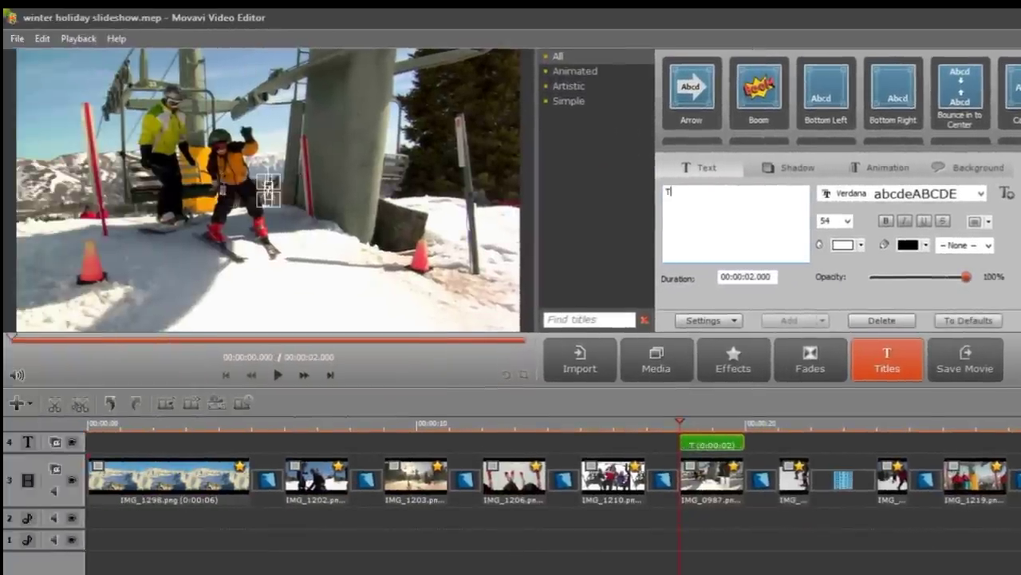
pyautogui.write("immy's skiing for the first time")
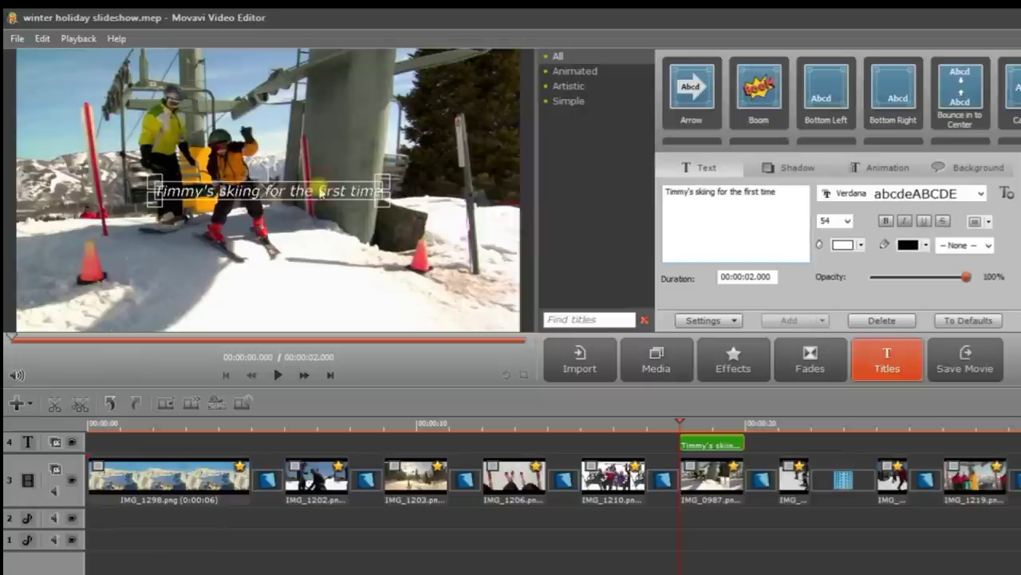
pyautogui.moveTo(319, 190); pyautogui.dragTo(381, 288)
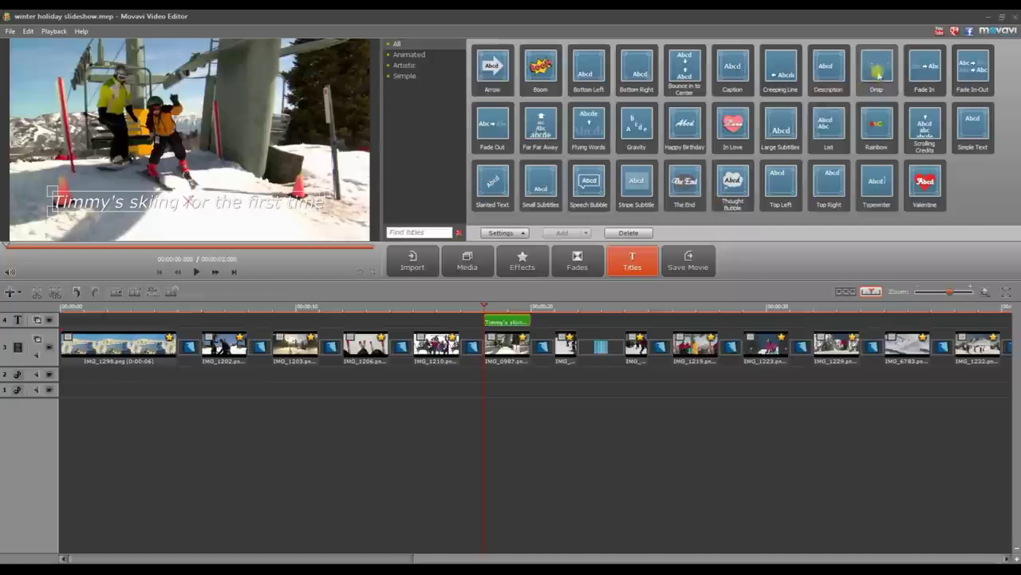
# Add a Gravity title 'Our Winter Holiday' at the slideshow's start, enlarged across the picture
pyautogui.click(675, 129)
pyautogui.moveTo(588, 182); pyautogui.dragTo(83, 321)
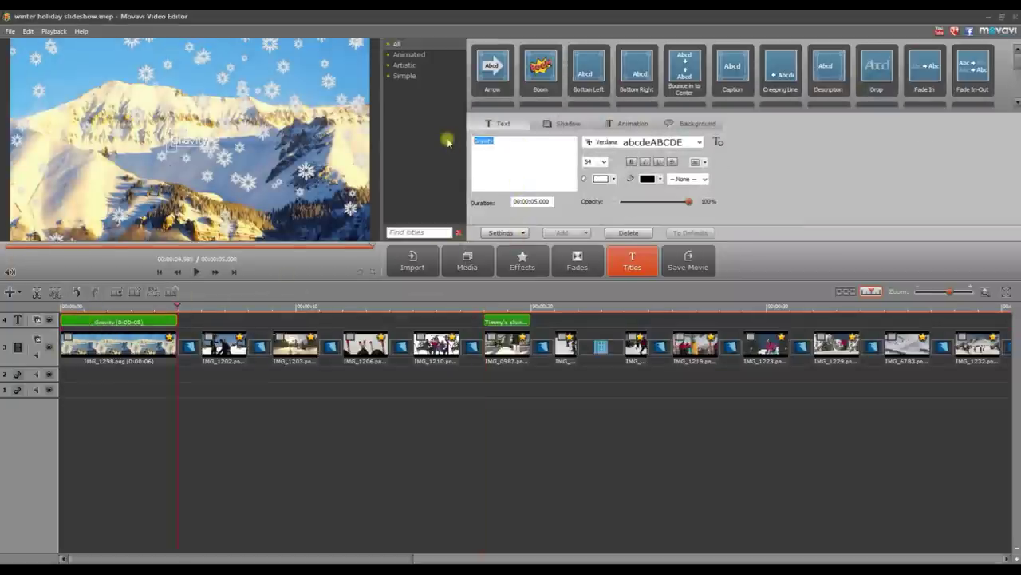
pyautogui.write('ay')
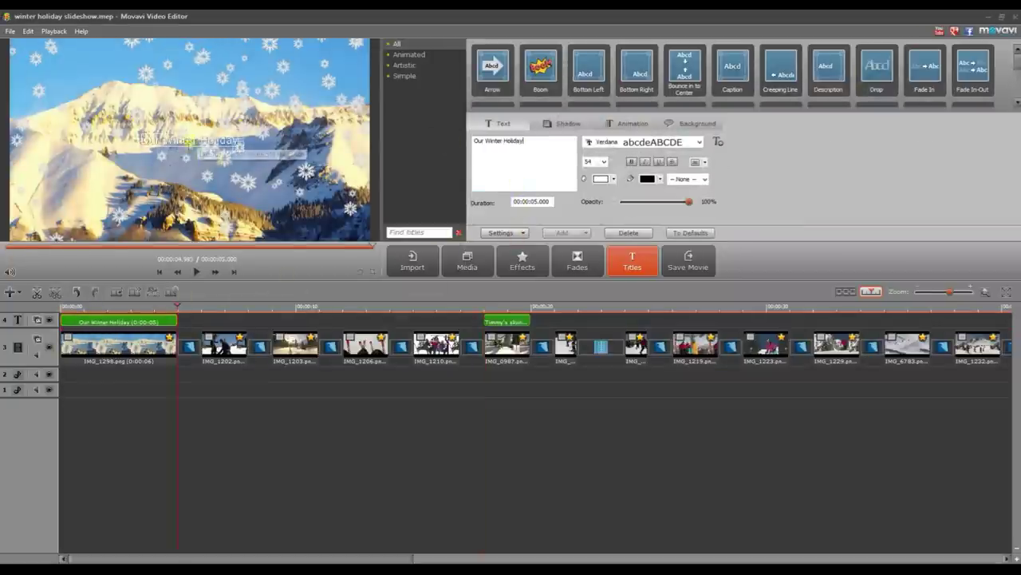
pyautogui.moveTo(240, 149); pyautogui.dragTo(254, 152)
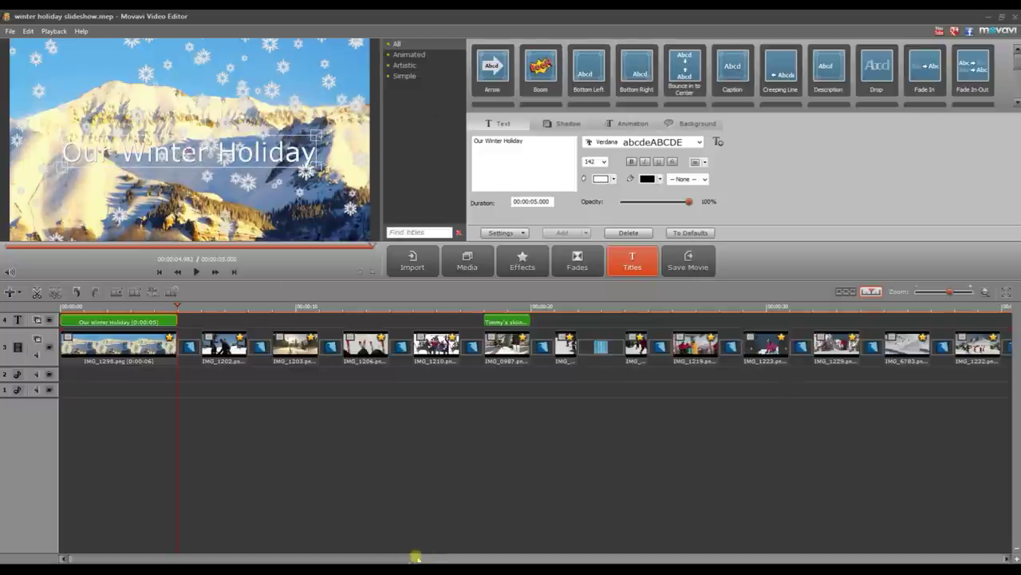
pyautogui.moveTo(415, 556); pyautogui.dragTo(742, 520)
# Add The End title over the final fireplace slide with a different animation and no oval background
pyautogui.click(685, 182)
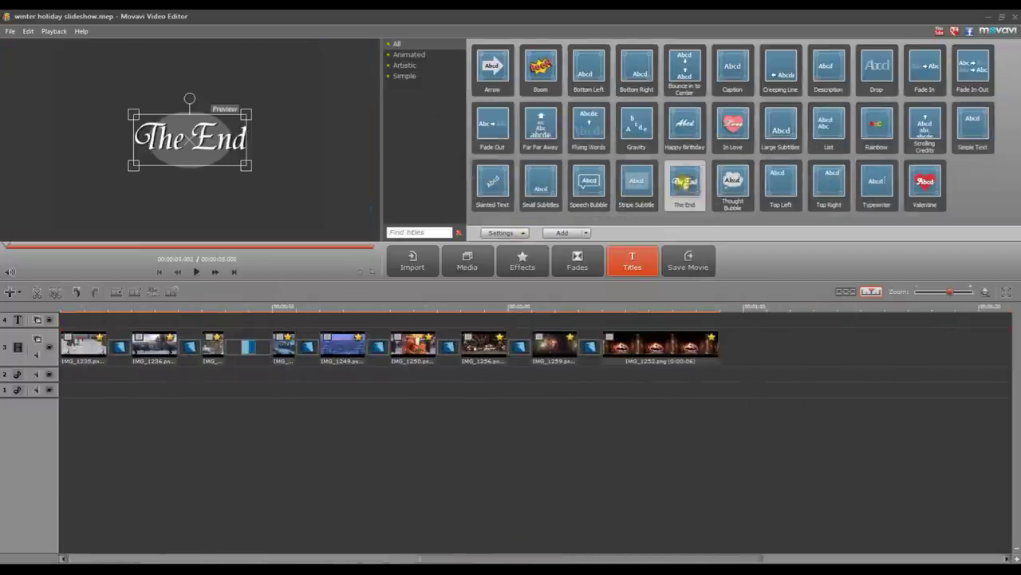
pyautogui.moveTo(685, 182); pyautogui.dragTo(660, 322)
pyautogui.click(511, 232)
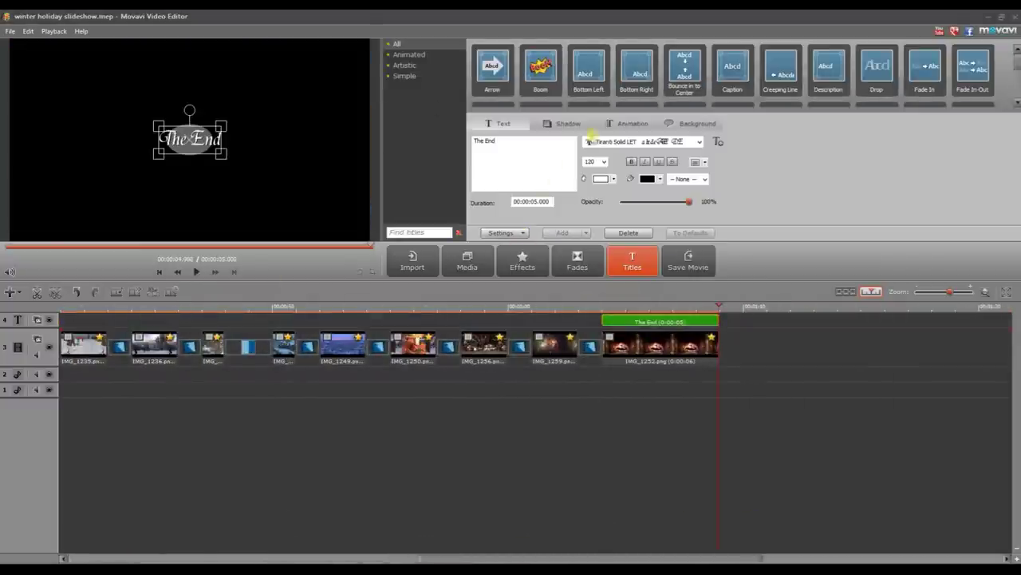
pyautogui.click(628, 123)
pyautogui.click(551, 141)
pyautogui.click(546, 160)
pyautogui.click(693, 123)
pyautogui.click(500, 154)
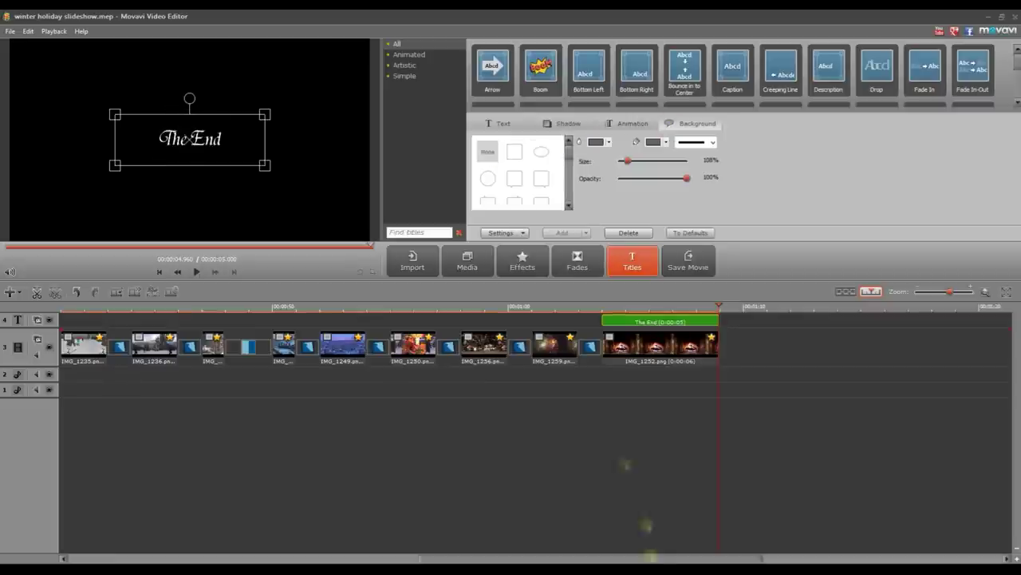
pyautogui.moveTo(654, 557); pyautogui.dragTo(239, 557)
pyautogui.click(524, 233)
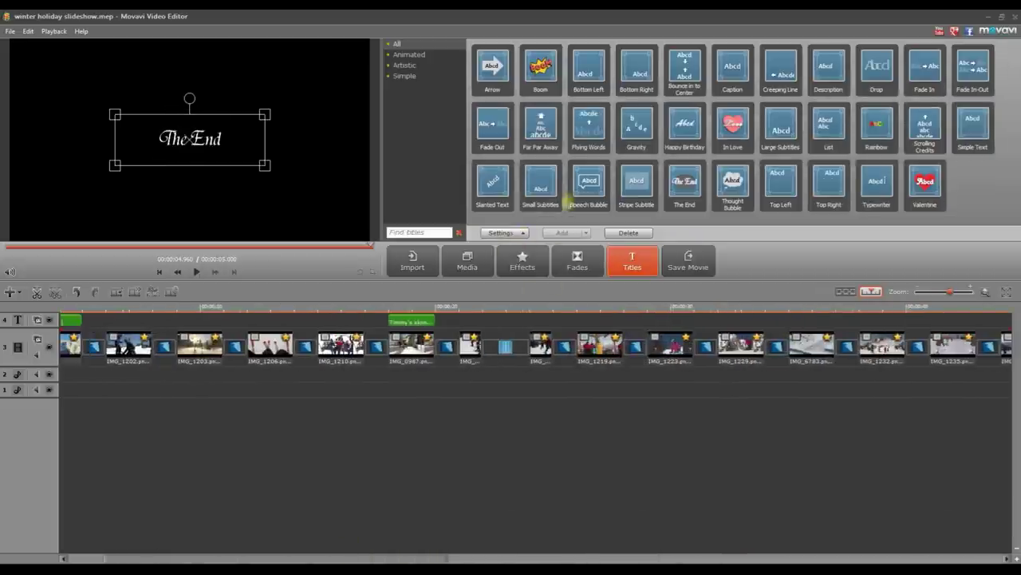
# Add a 'Hello' speech bubble title over the chairlift slide with font size 100
pyautogui.click(589, 182)
pyautogui.moveTo(589, 182); pyautogui.dragTo(319, 322)
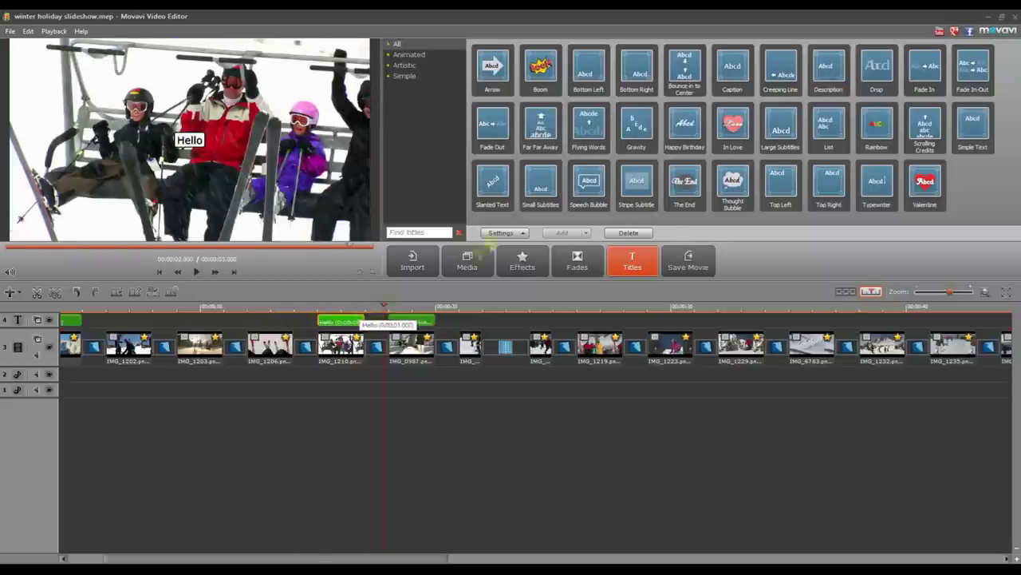
pyautogui.doubleClick(359, 321)
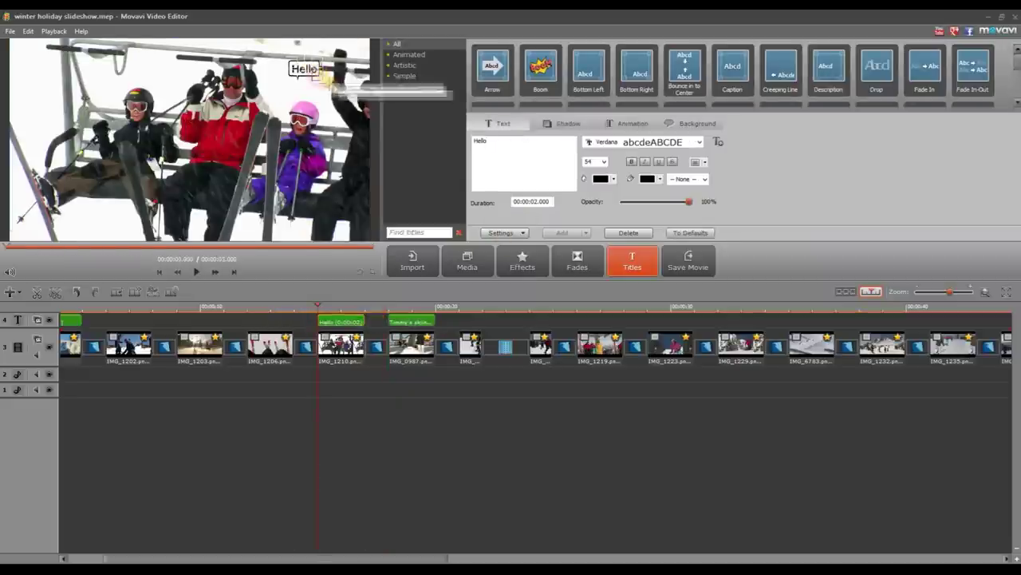
pyautogui.moveTo(410, 556); pyautogui.dragTo(460, 557)
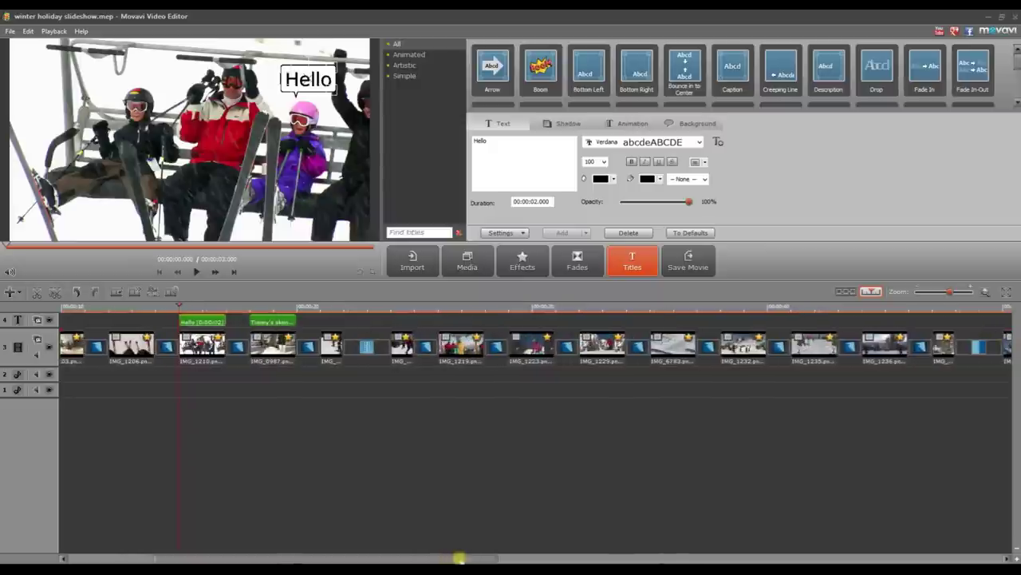
# Place a Simple Text title over the IMG_1219 slide
pyautogui.click(524, 231)
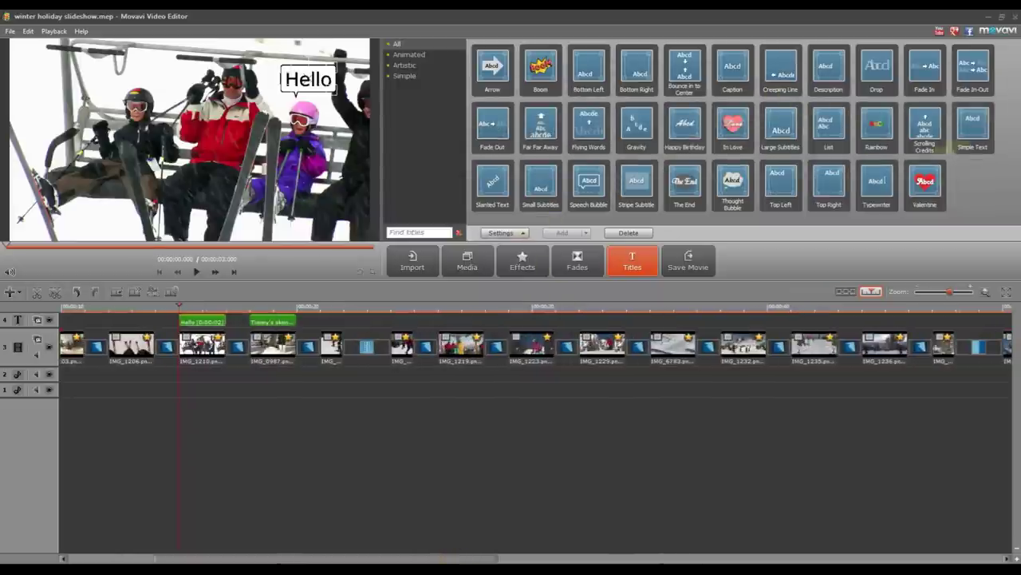
pyautogui.click(974, 128)
pyautogui.moveTo(973, 127); pyautogui.dragTo(486, 322)
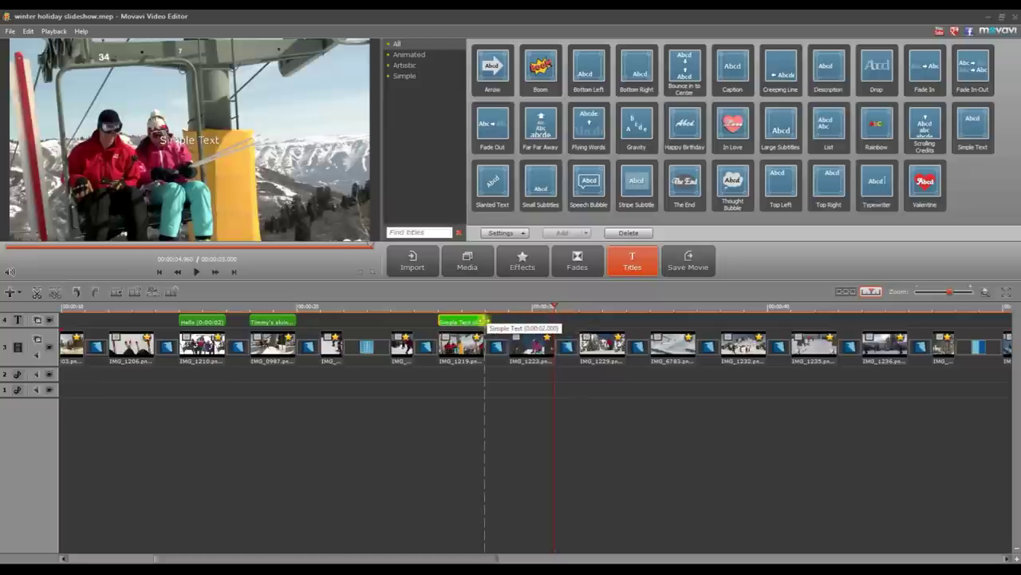
# Retype the new title as the first name caption and move it to the frame's upper left
pyautogui.doubleClick(466, 323)
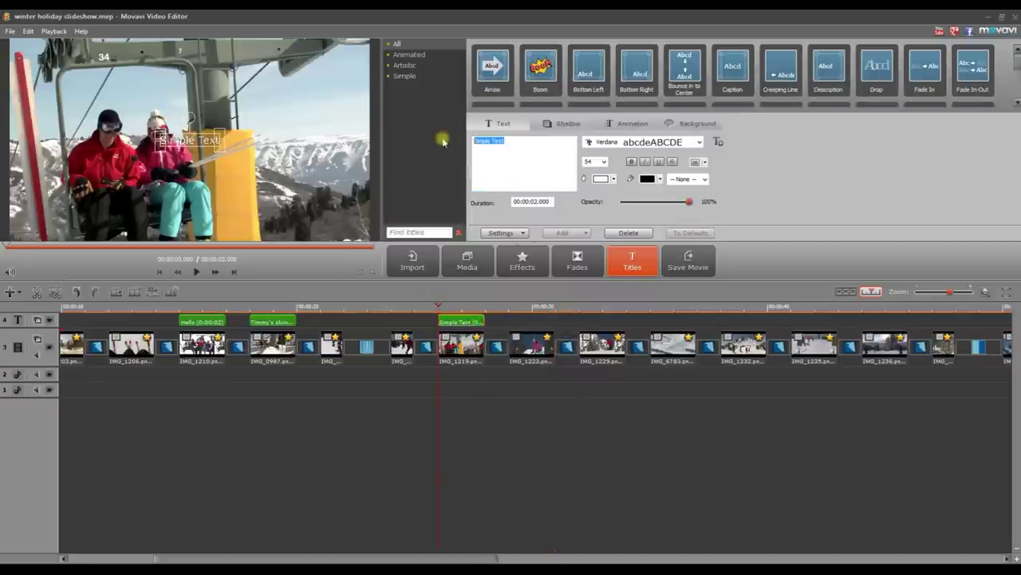
pyautogui.write('Uncle Scott')
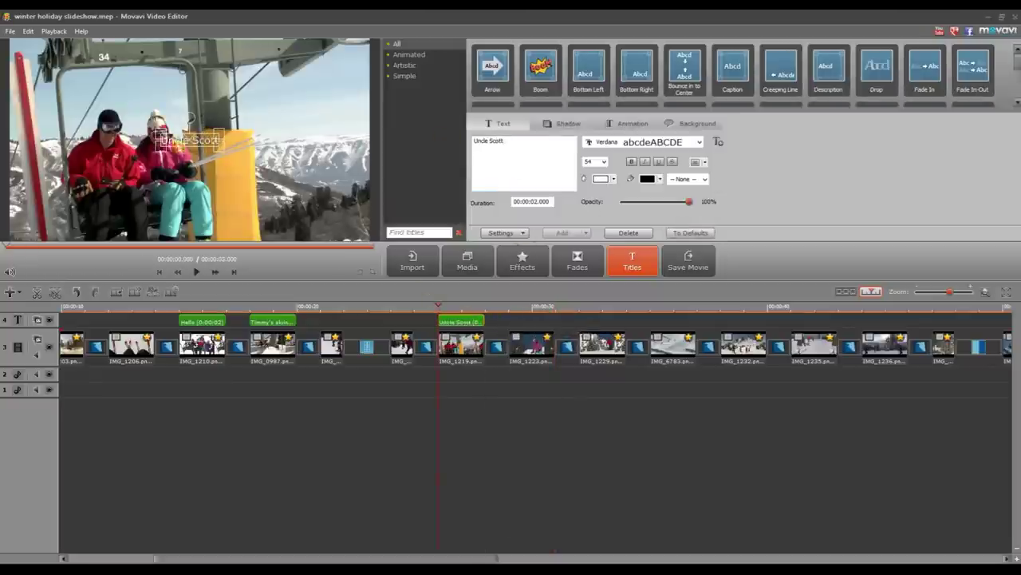
pyautogui.moveTo(160, 141); pyautogui.dragTo(108, 96)
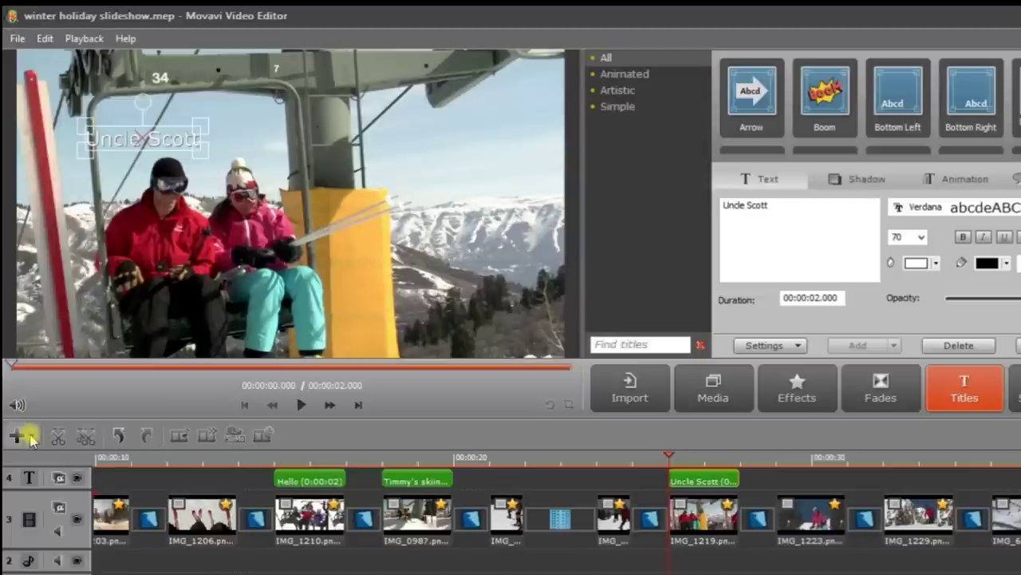
# Add a second title track holding a 2-second Simple Text caption reading 'Hi'
pyautogui.click(30, 438)
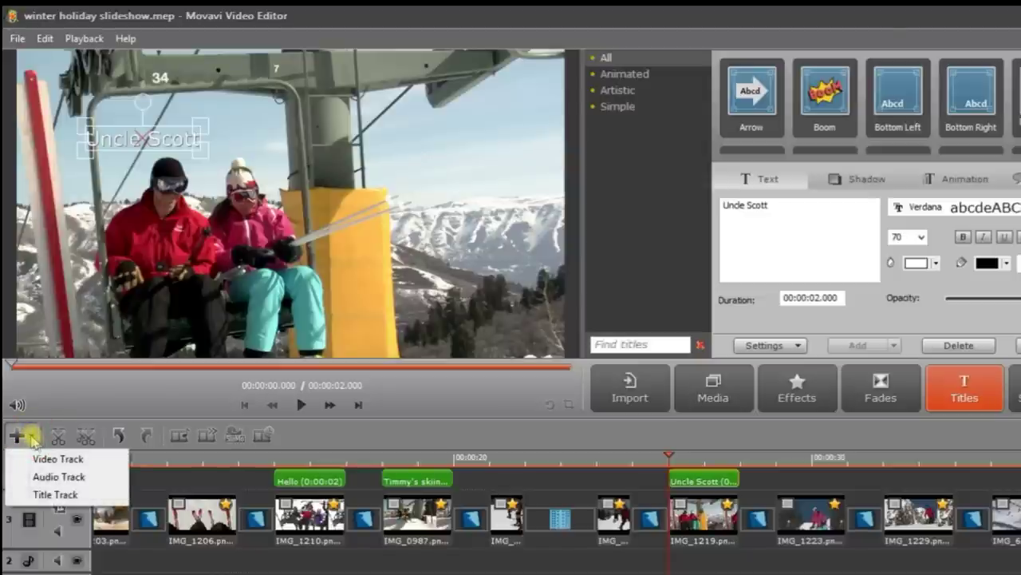
pyautogui.click(58, 494)
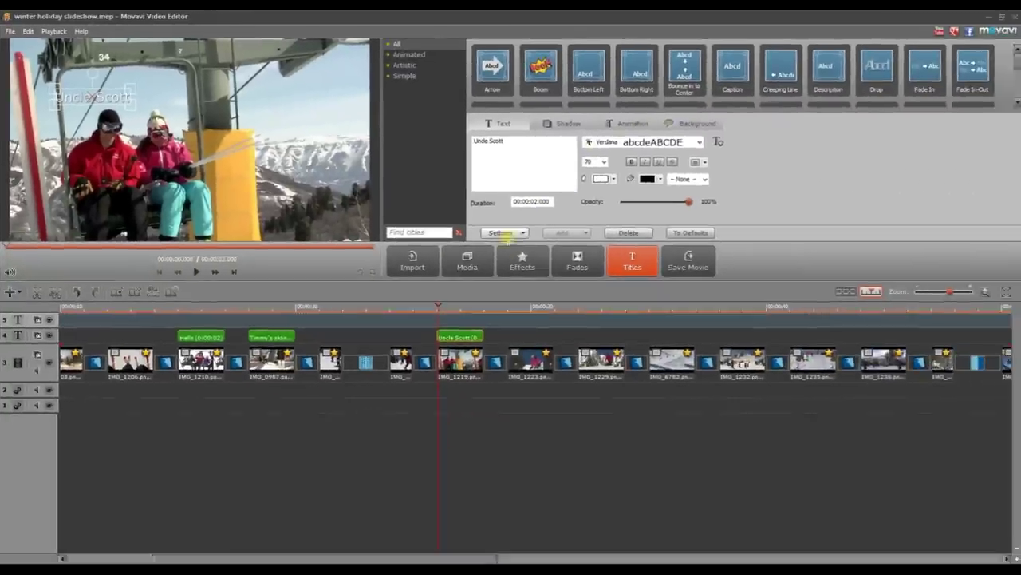
pyautogui.click(501, 232)
pyautogui.moveTo(973, 128); pyautogui.dragTo(495, 321)
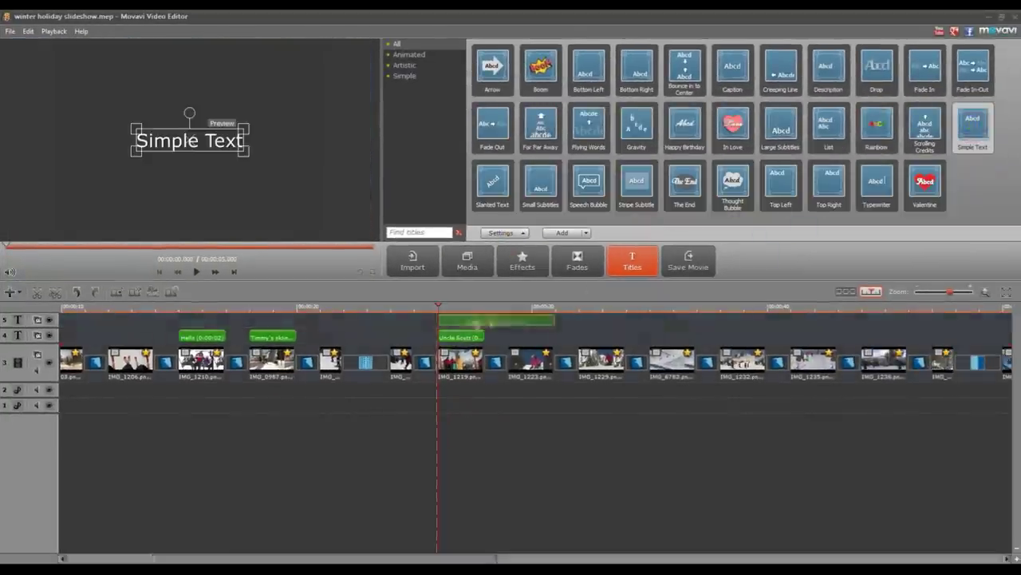
pyautogui.moveTo(556, 319); pyautogui.dragTo(484, 320)
pyautogui.doubleClick(461, 320)
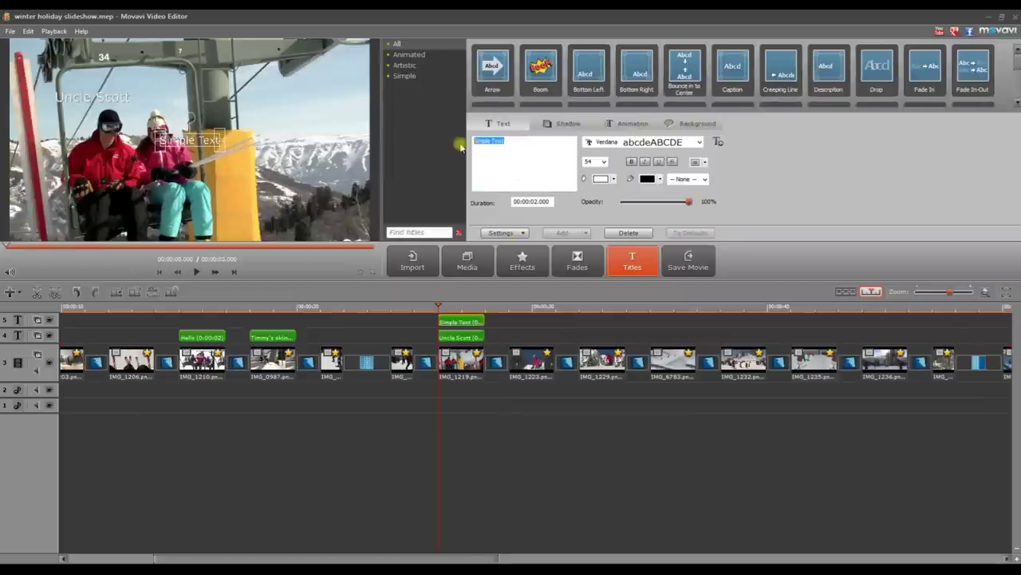
pyautogui.write('His wife Megan')
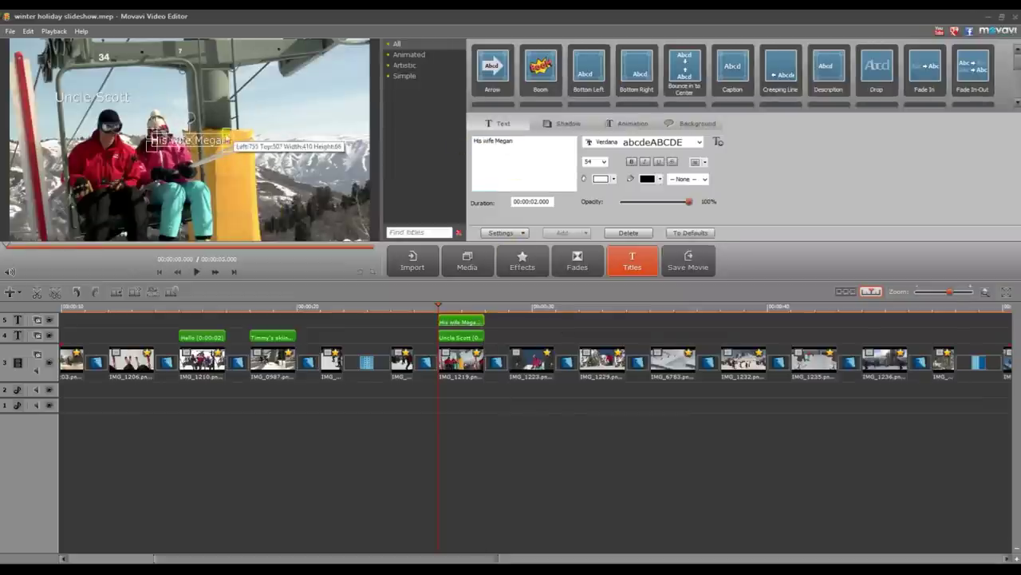
pyautogui.click(501, 232)
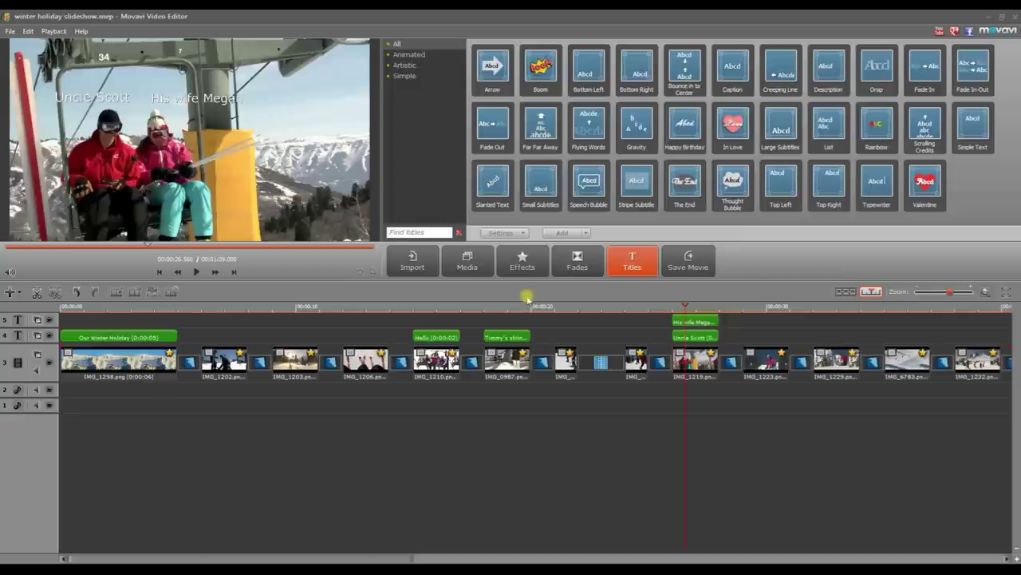
# Put audio_4606.wav on the audio track and set the playhead at the last slide's end
pyautogui.click(477, 264)
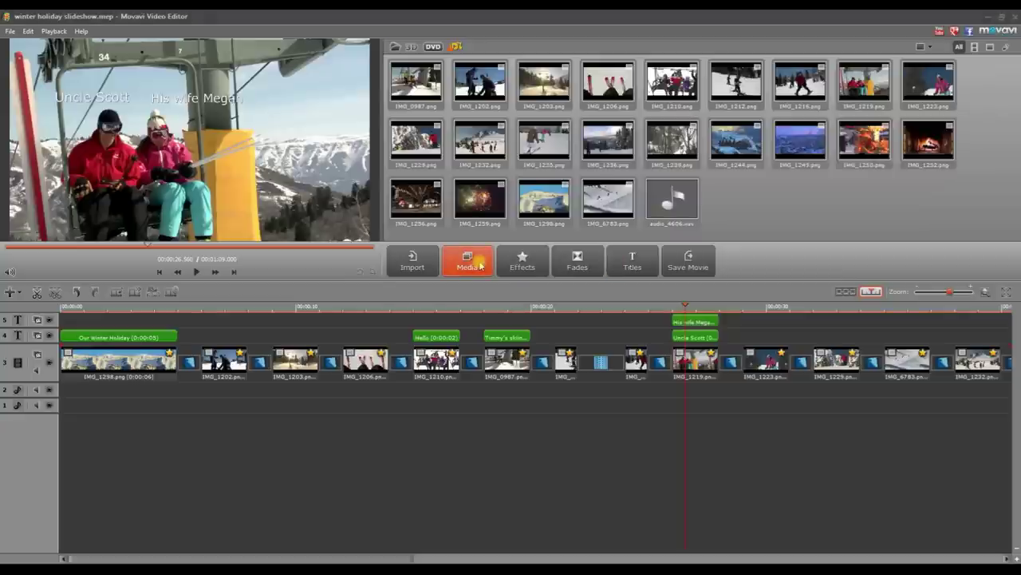
pyautogui.click(666, 202)
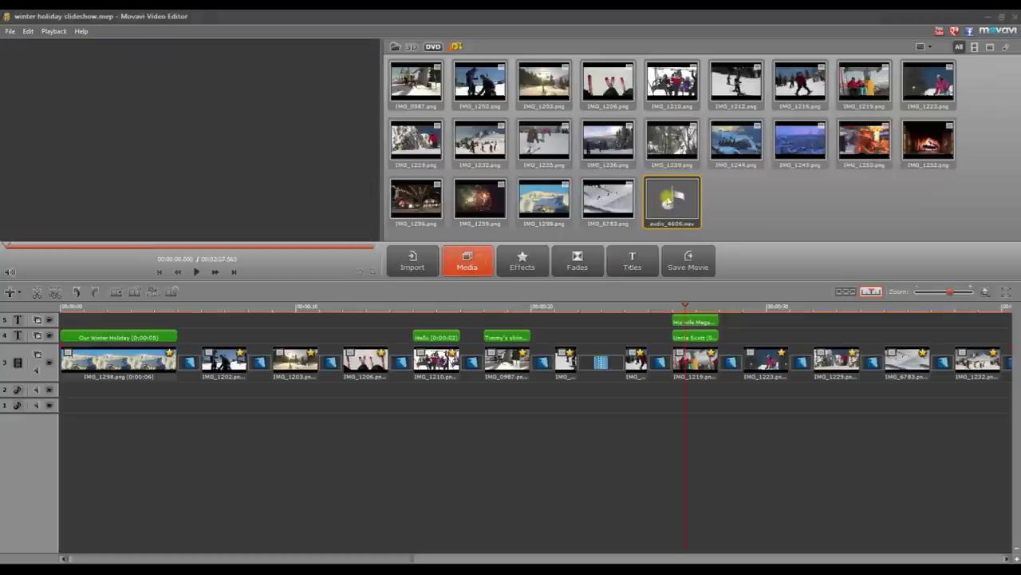
pyautogui.moveTo(667, 202); pyautogui.dragTo(71, 397)
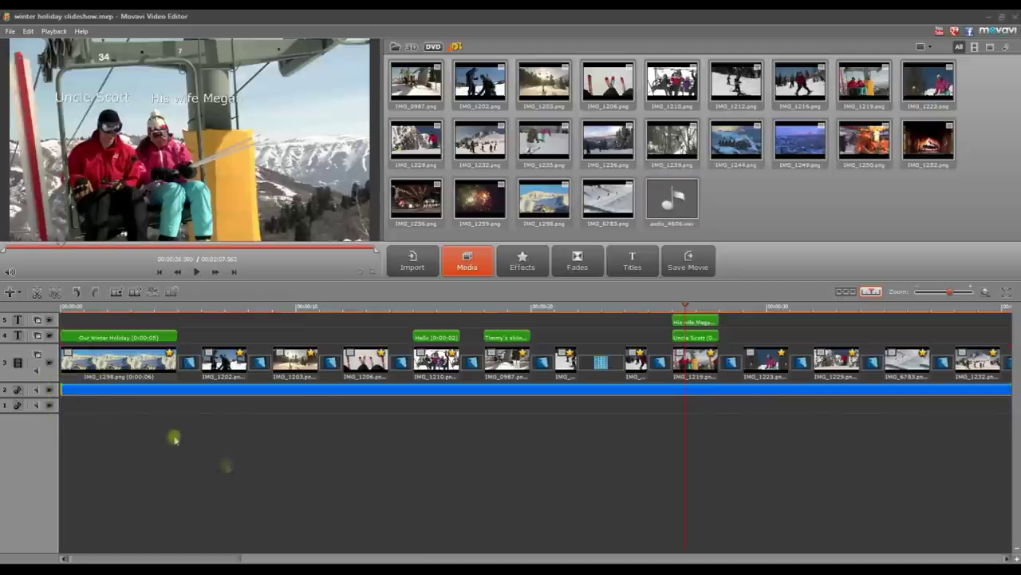
pyautogui.moveTo(229, 557); pyautogui.dragTo(486, 539)
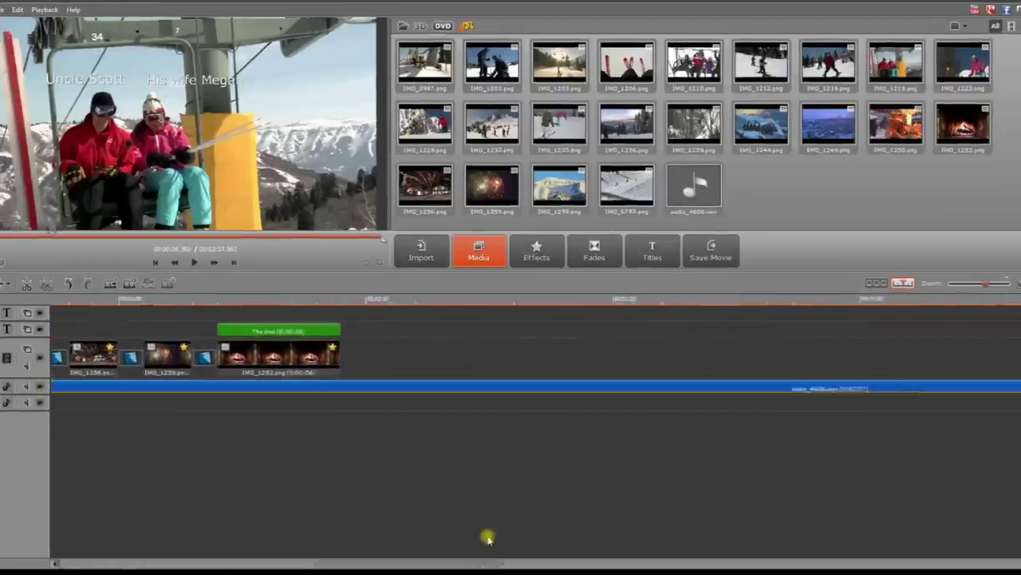
pyautogui.click(380, 231)
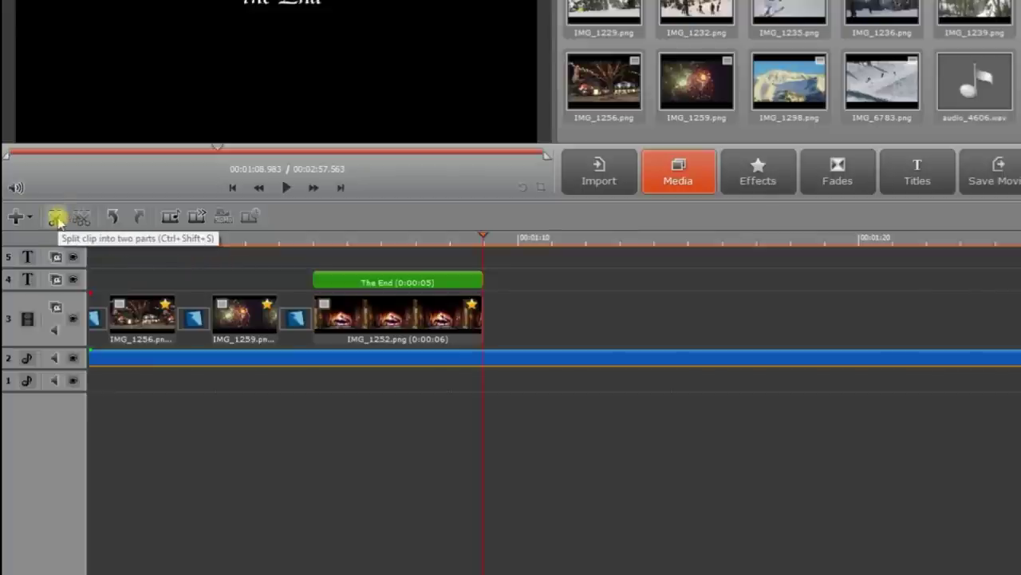
# Split the soundtrack at the playhead and delete the part beyond the last slide
pyautogui.click(56, 217)
pyautogui.click(607, 367)
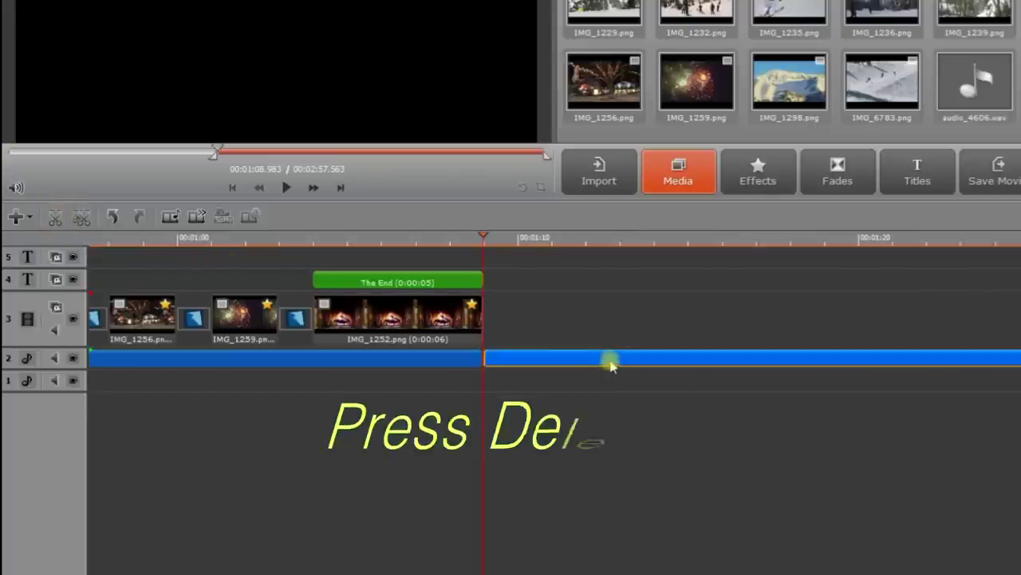
pyautogui.press('Delete')
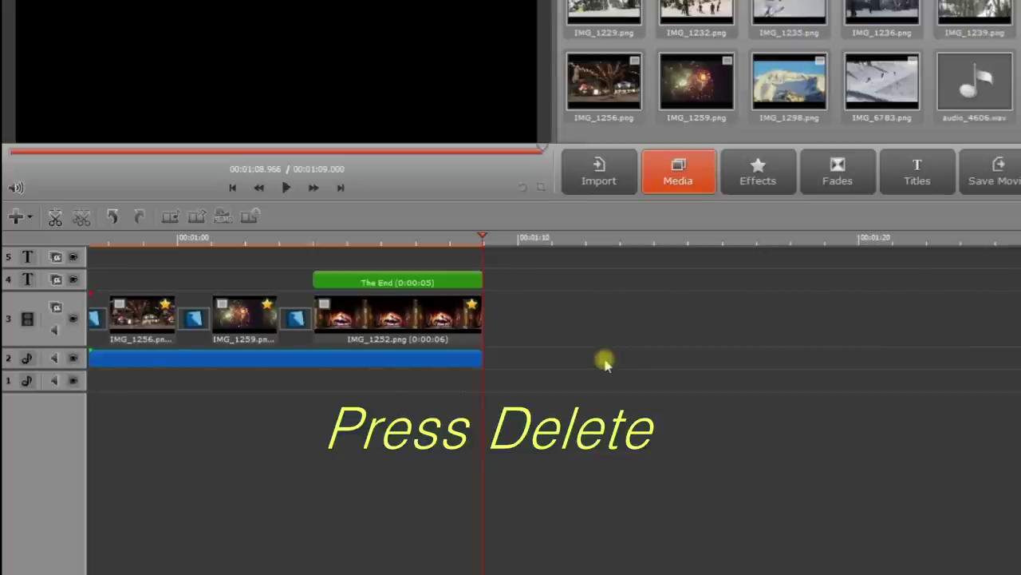
# Give the soundtrack a 3-second fade-out
pyautogui.rightClick(470, 360)
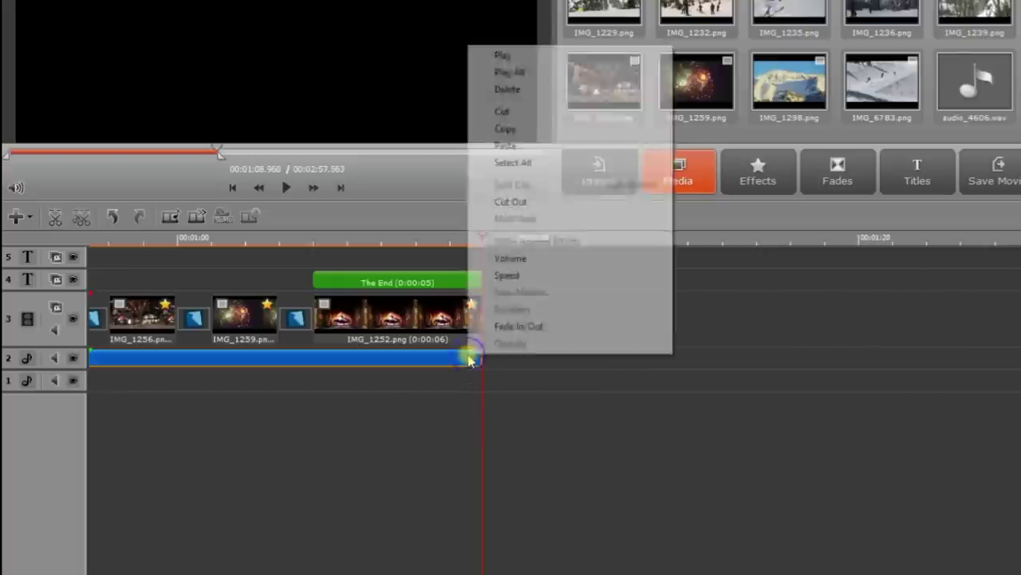
pyautogui.click(530, 326)
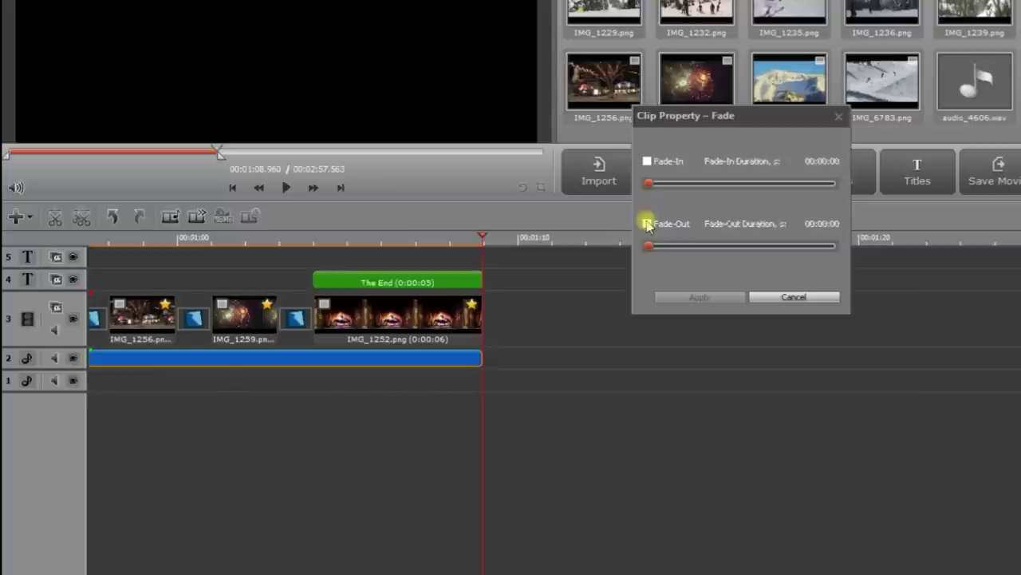
pyautogui.click(648, 224)
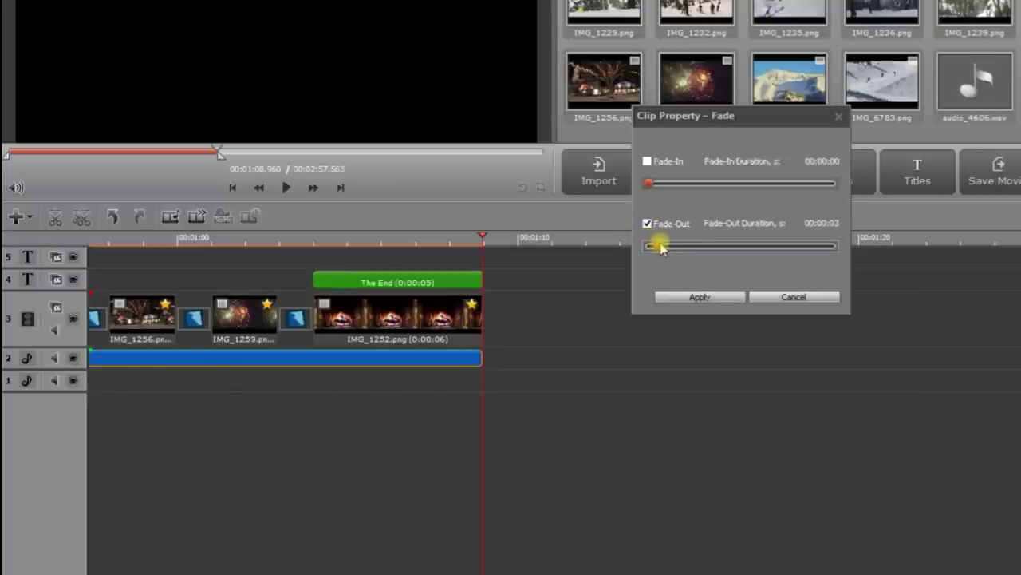
pyautogui.click(692, 297)
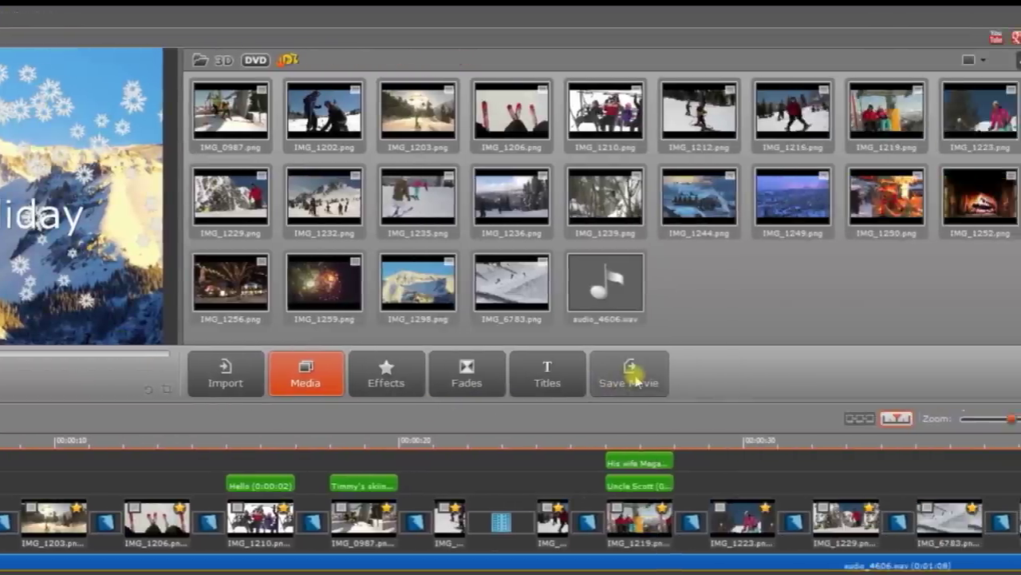
# Choose Save as Video File with General Video output format and open the preset list
pyautogui.click(1014, 375)
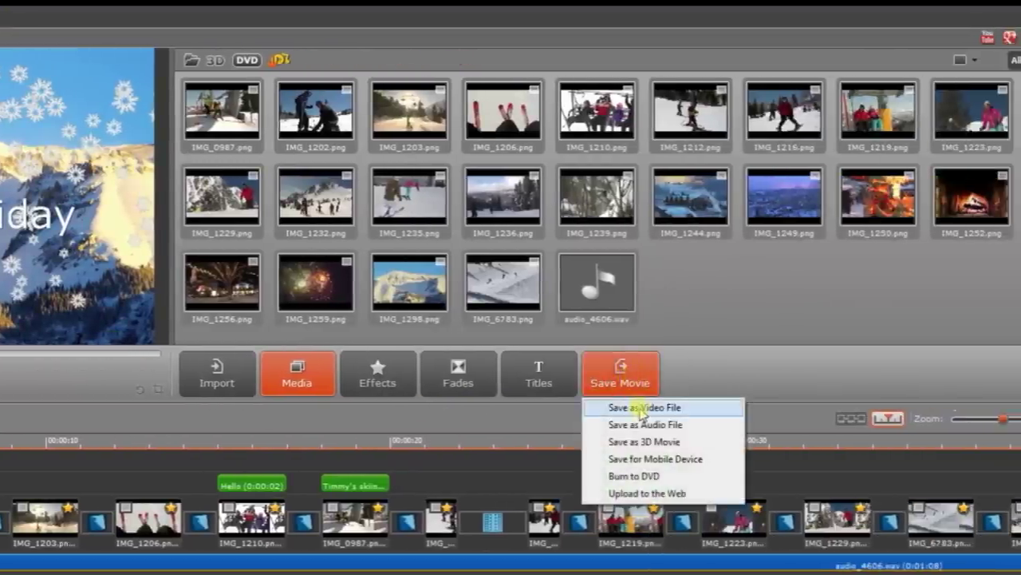
pyautogui.click(636, 407)
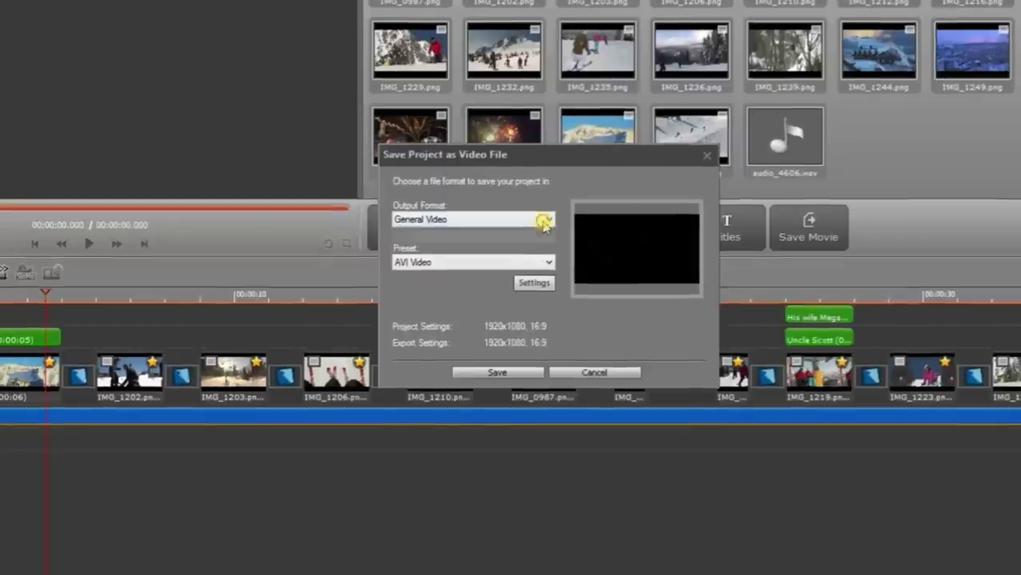
pyautogui.click(375, 354)
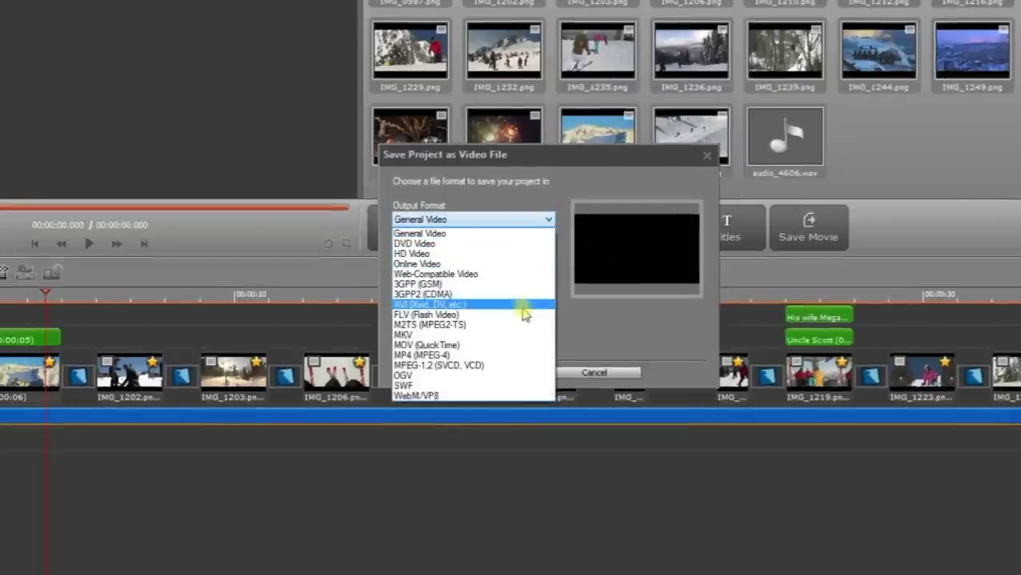
pyautogui.click(551, 220)
pyautogui.click(548, 262)
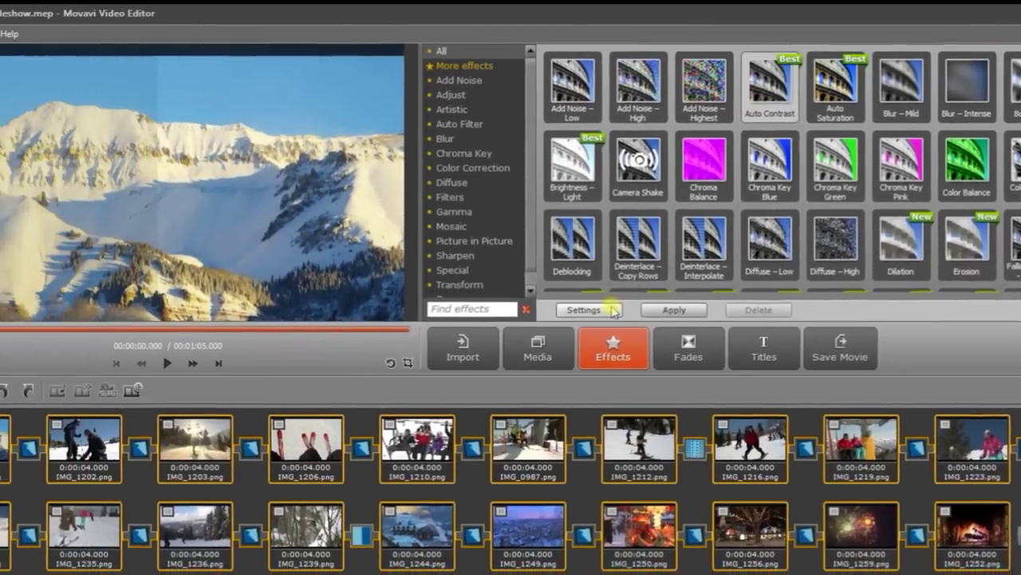
# Open the Auto Filter settings in the Effects library
pyautogui.click(613, 310)
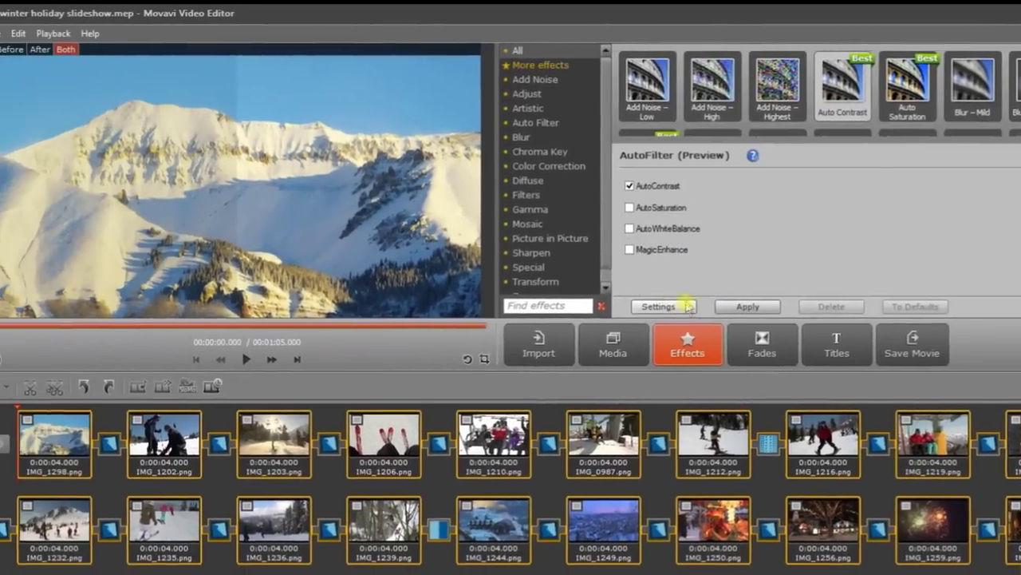